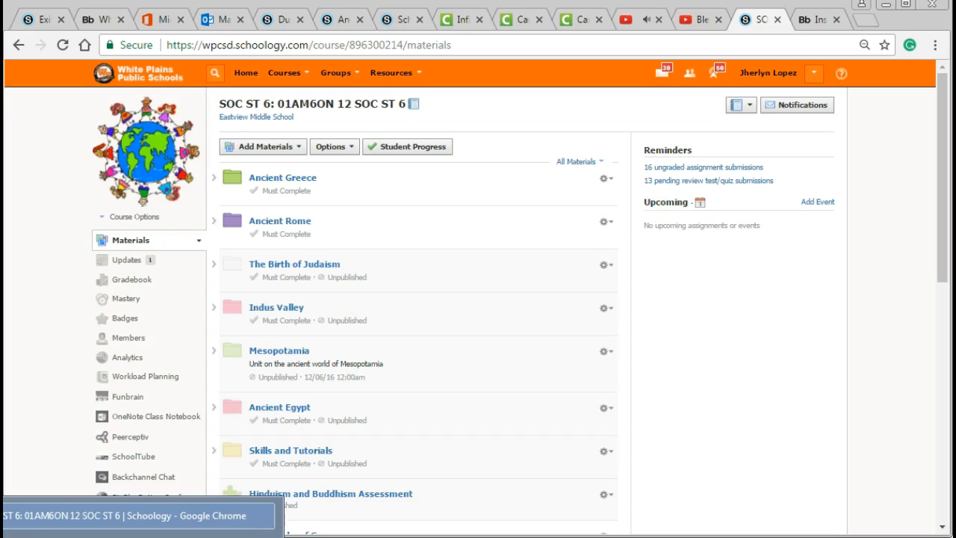
Step: Leave the course materials and open the personal resources collection
drag(209, 489, 290, 396)
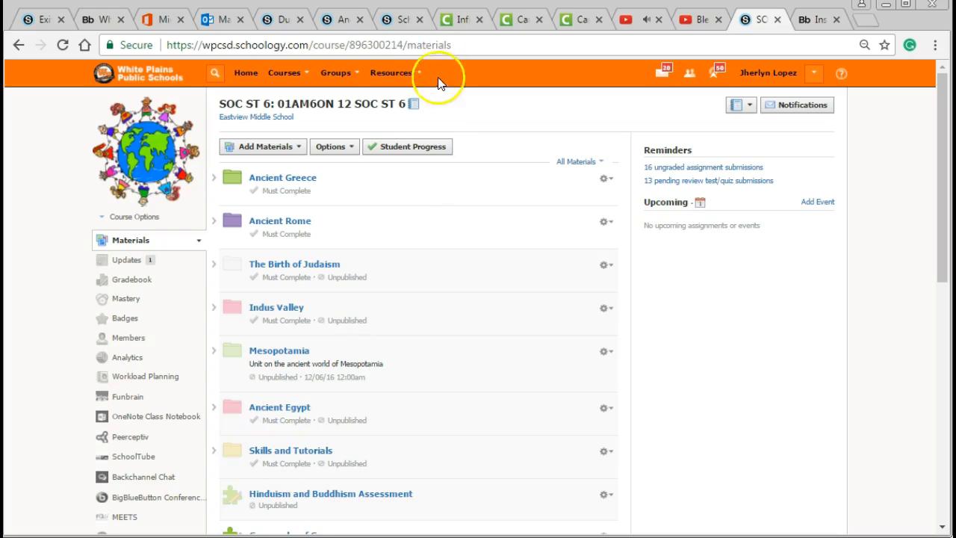
click(404, 73)
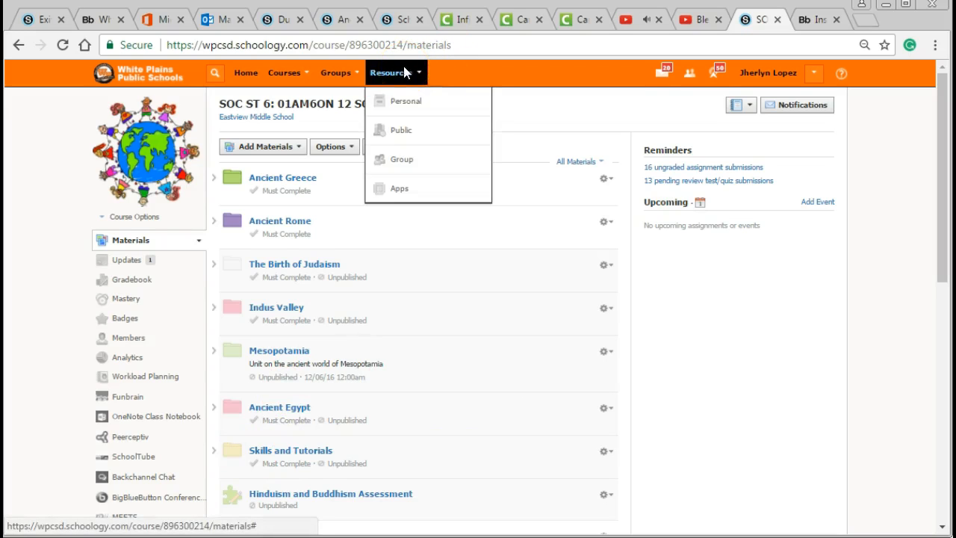
click(410, 106)
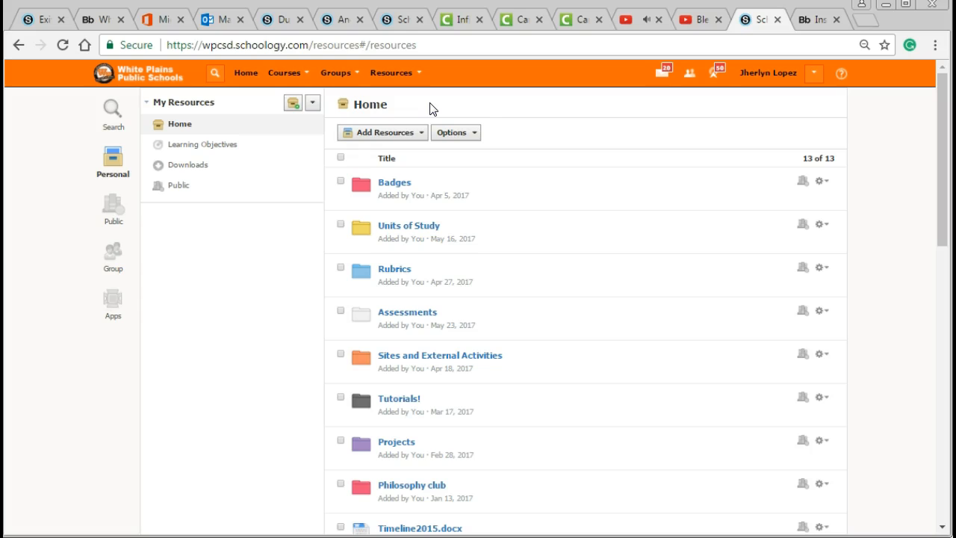
Step: Look through the list of enrolled courses and close it without choosing one
click(286, 72)
scroll(303, 133, down, 5)
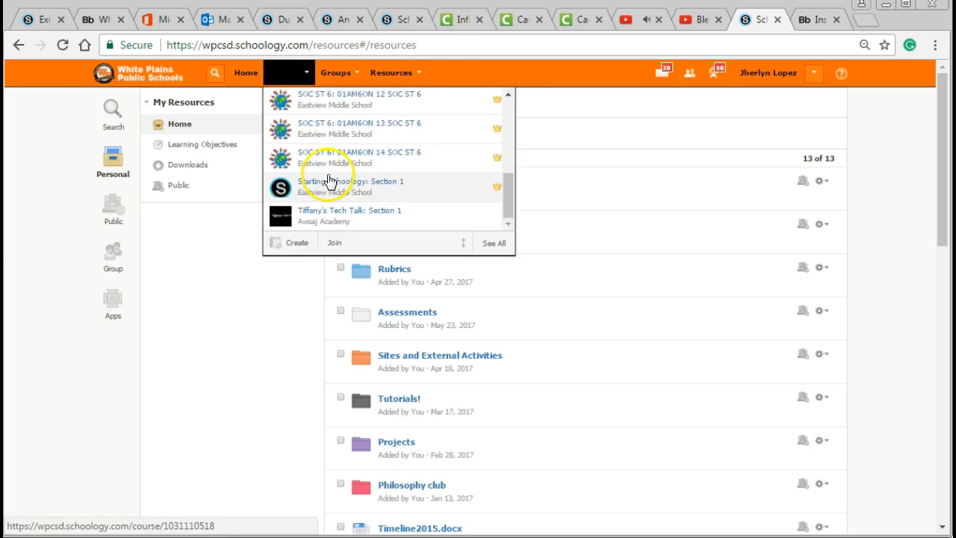
scroll(333, 205, down, 3)
scroll(321, 217, up, 3)
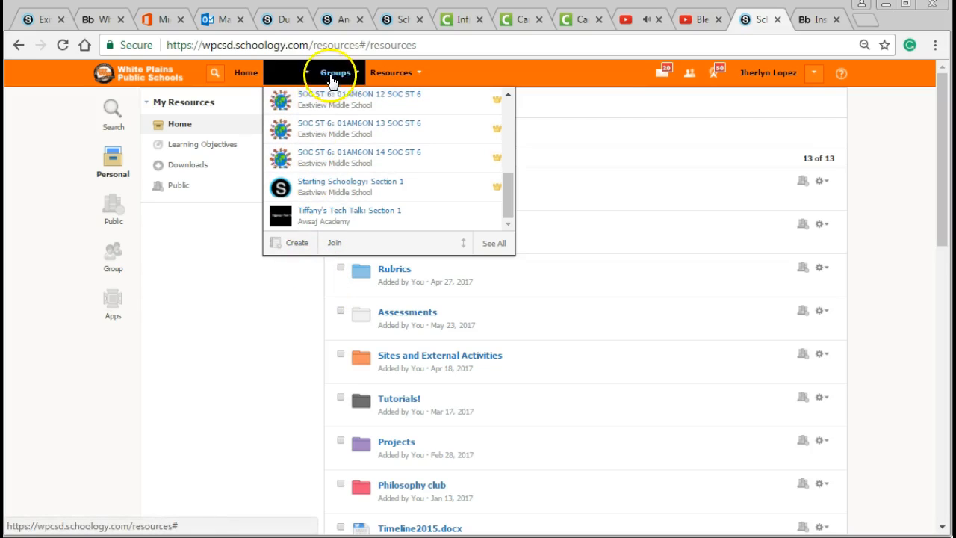
click(287, 73)
click(287, 73)
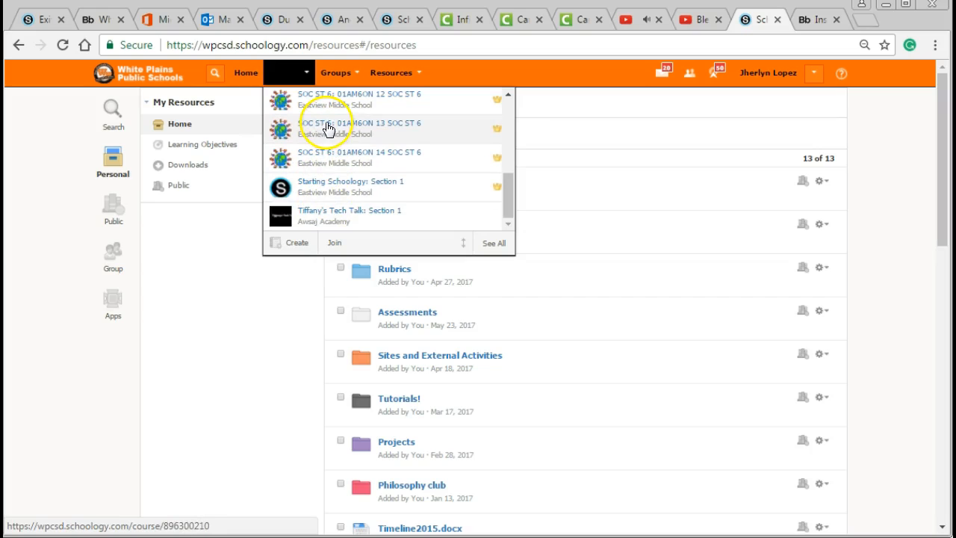
click(252, 305)
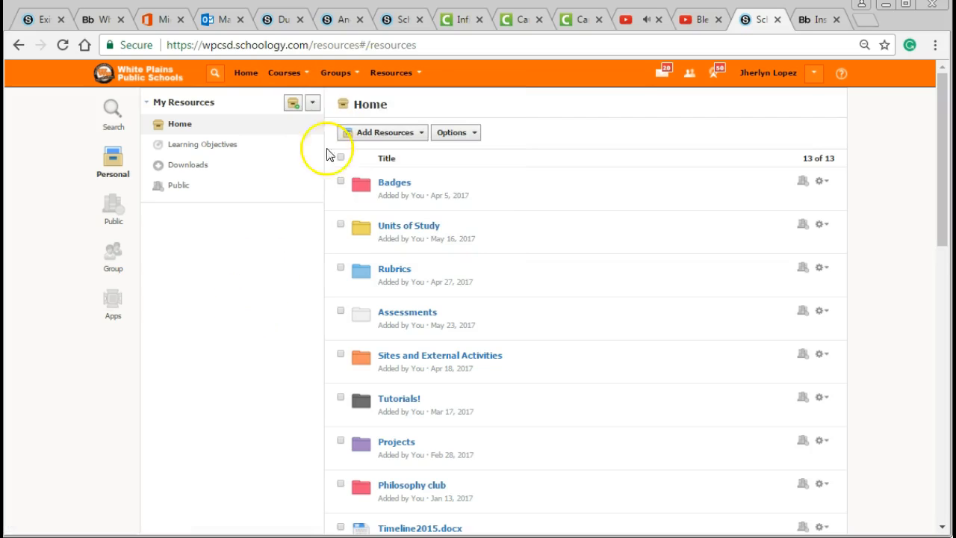
Step: Reload the personal resources and look through all folders and files on its home level
click(386, 74)
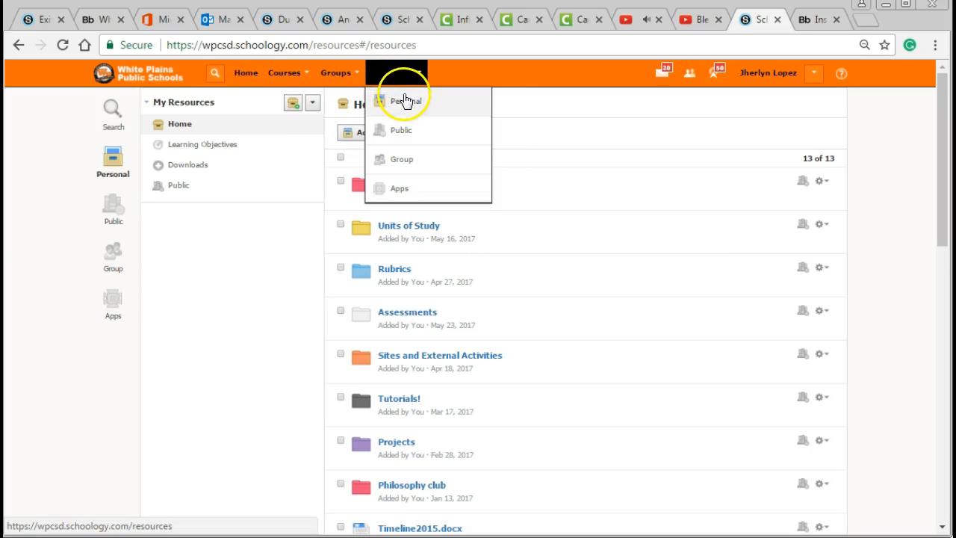
click(403, 101)
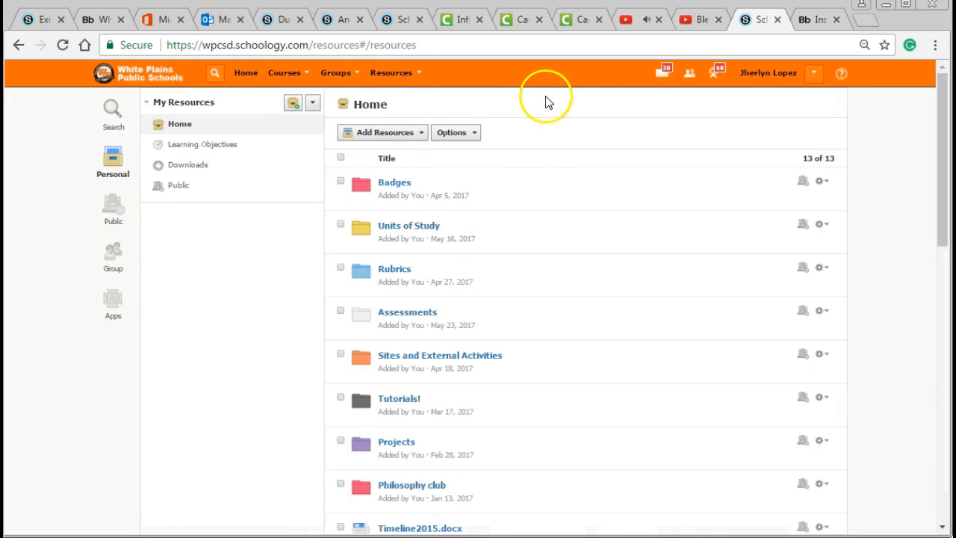
scroll(580, 192, down, 3)
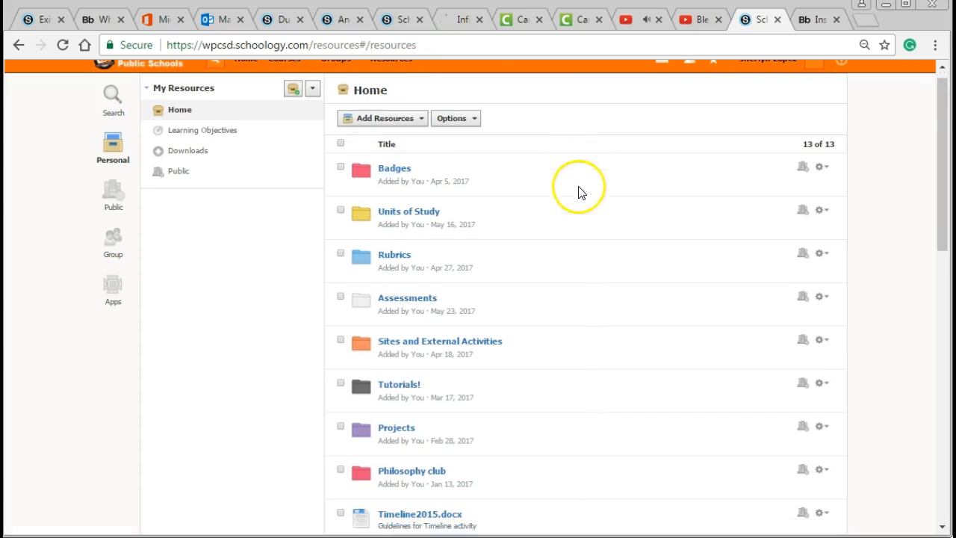
scroll(595, 254, down, 5)
scroll(595, 254, up, 8)
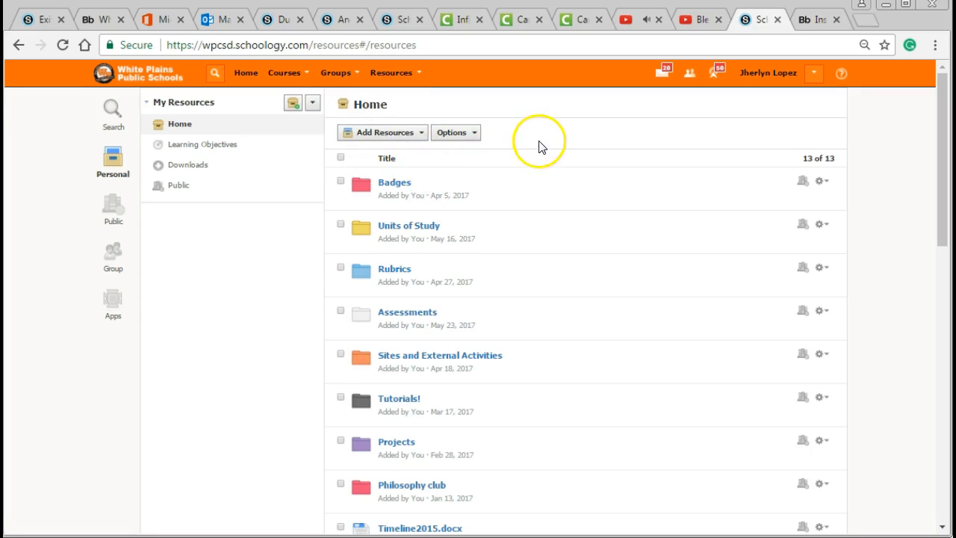
Step: Look over the unit folders inside Units of Study and return to the resources home
click(408, 226)
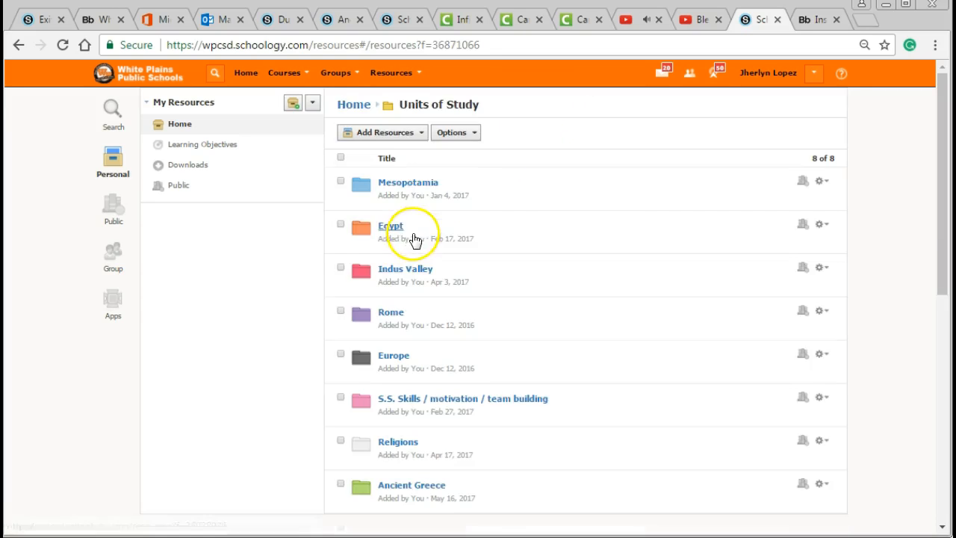
scroll(417, 405, down, 3)
scroll(416, 405, up, 3)
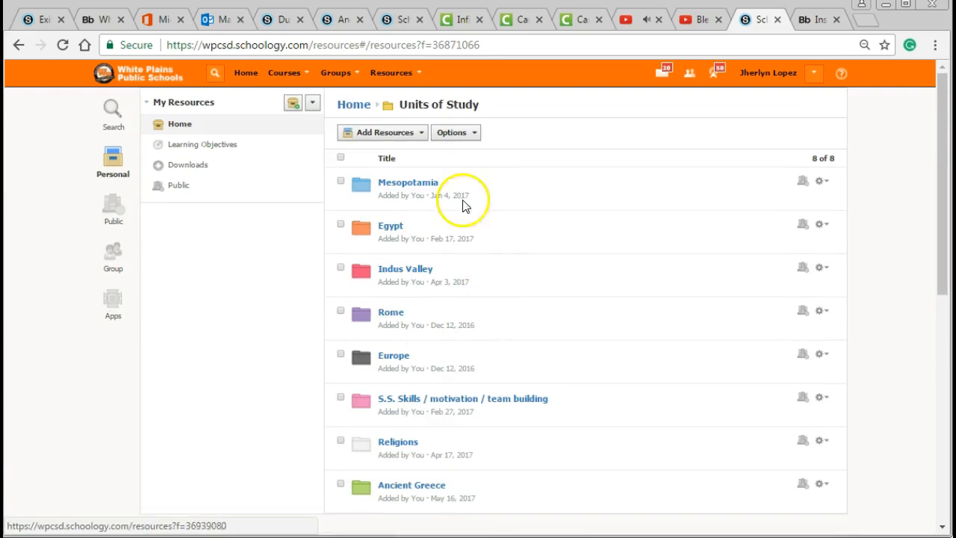
click(19, 47)
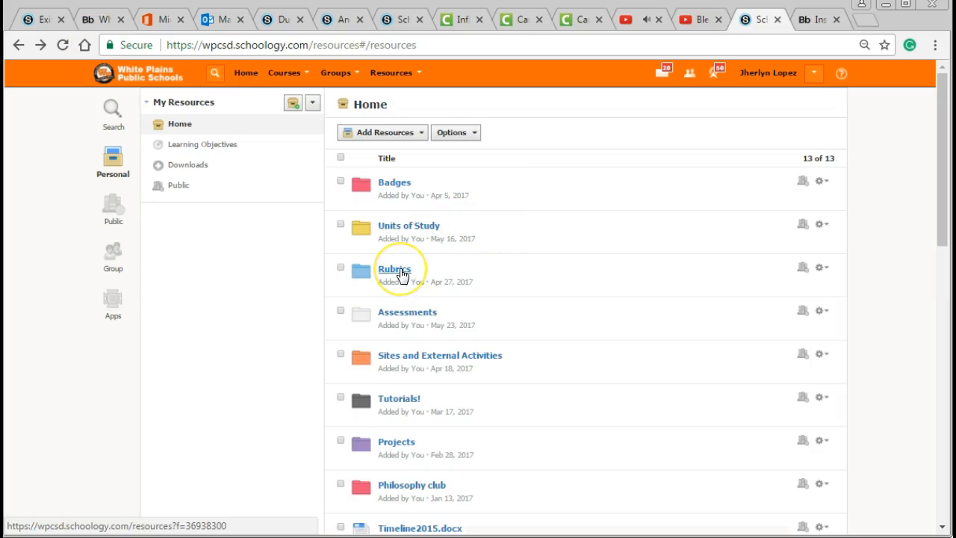
Step: Look over the rubrics stored in the Rubrics folder and return to the resources home
click(400, 271)
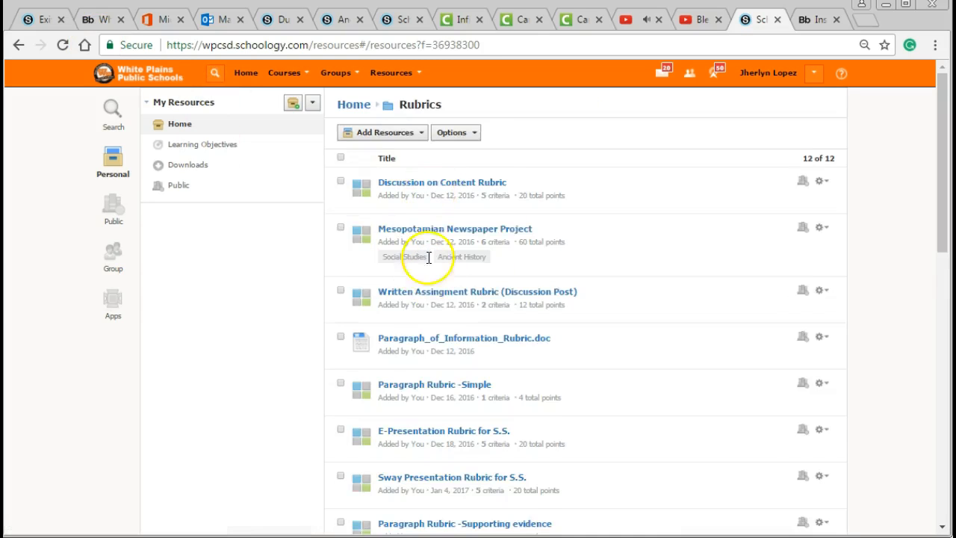
scroll(395, 367, down, 6)
scroll(449, 373, up, 6)
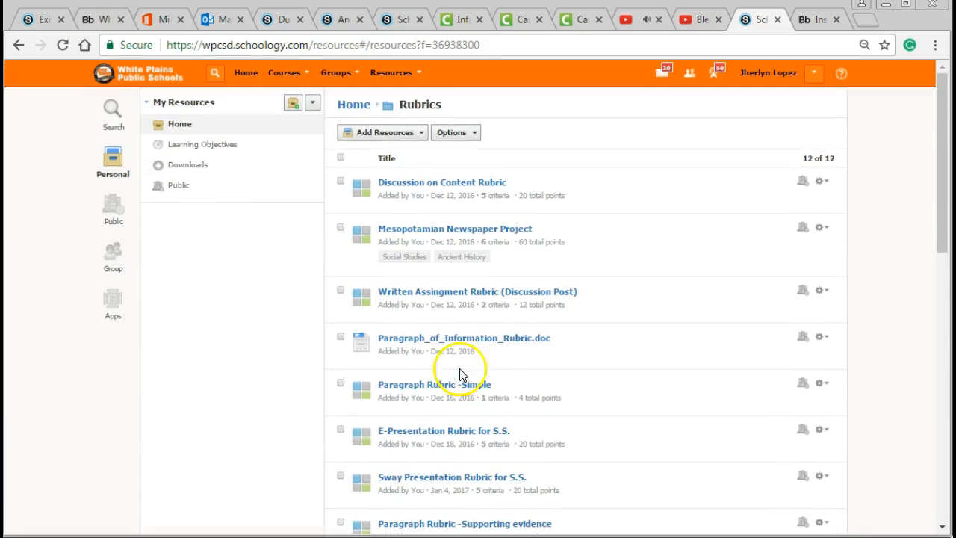
click(15, 46)
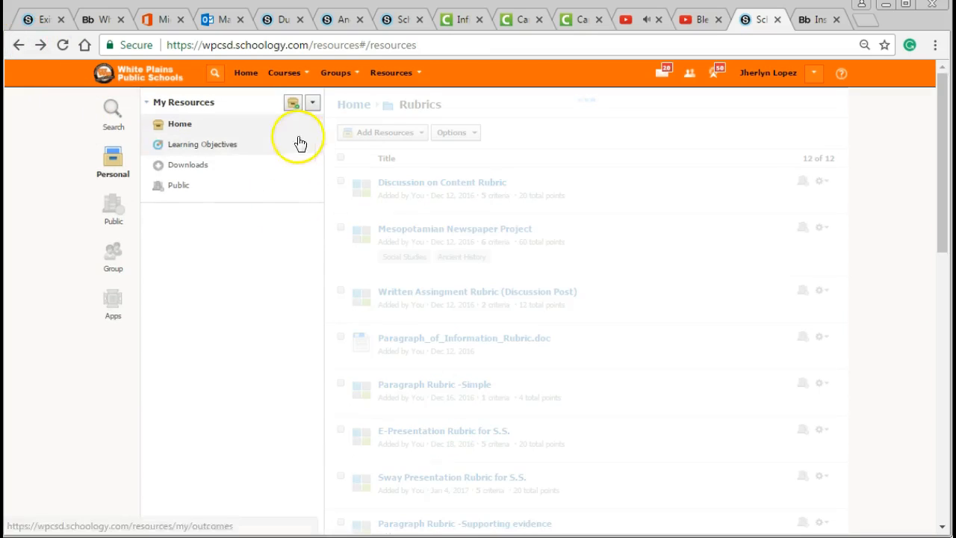
Step: View the contents of the Sites and External Activities folder and return to the resources home
scroll(541, 270, down, 1)
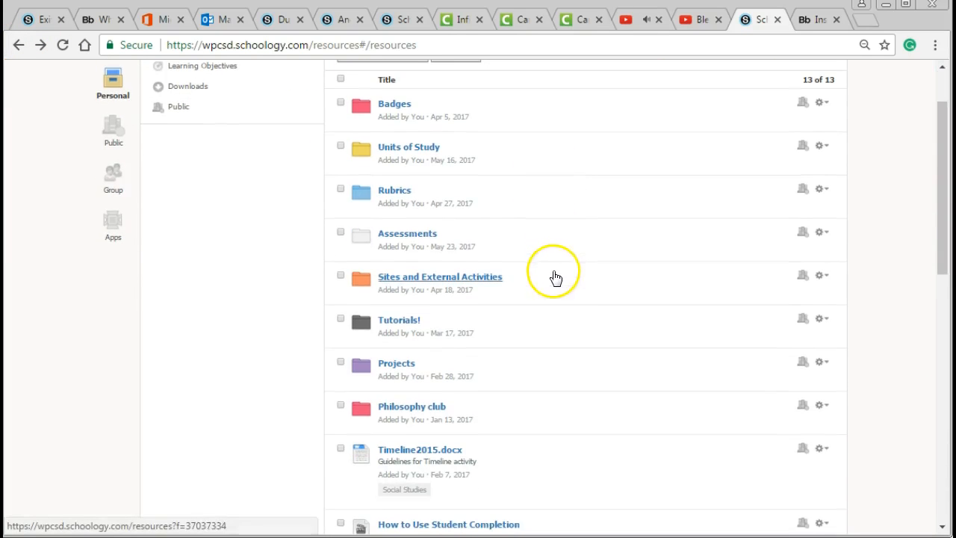
click(455, 282)
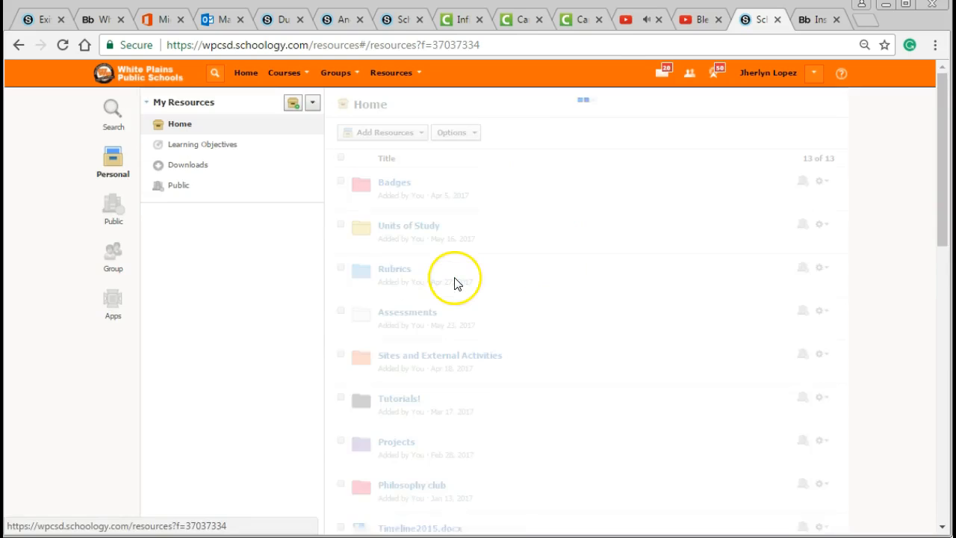
click(20, 47)
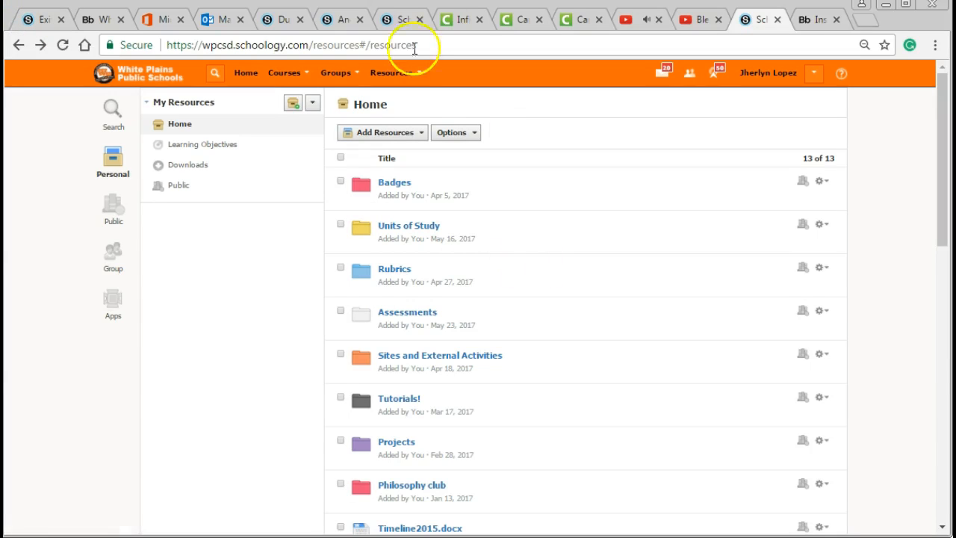
Step: Reload the personal resources and show the available resource collections, such as Personal, Public, Group and Apps
click(392, 73)
click(415, 110)
click(411, 74)
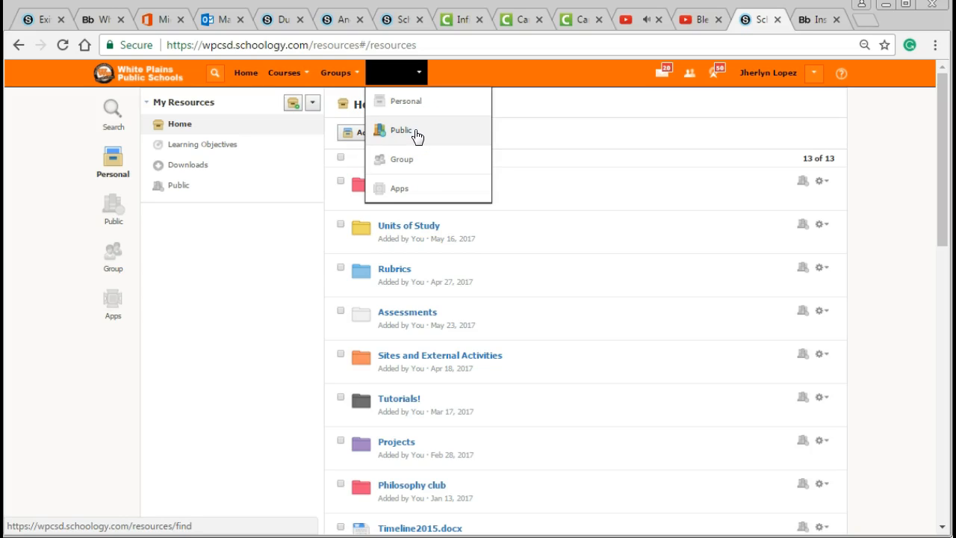
Step: Find the Tutorials! folder in the personal resources, view its contents and return to the resources home
scroll(513, 271, down, 3)
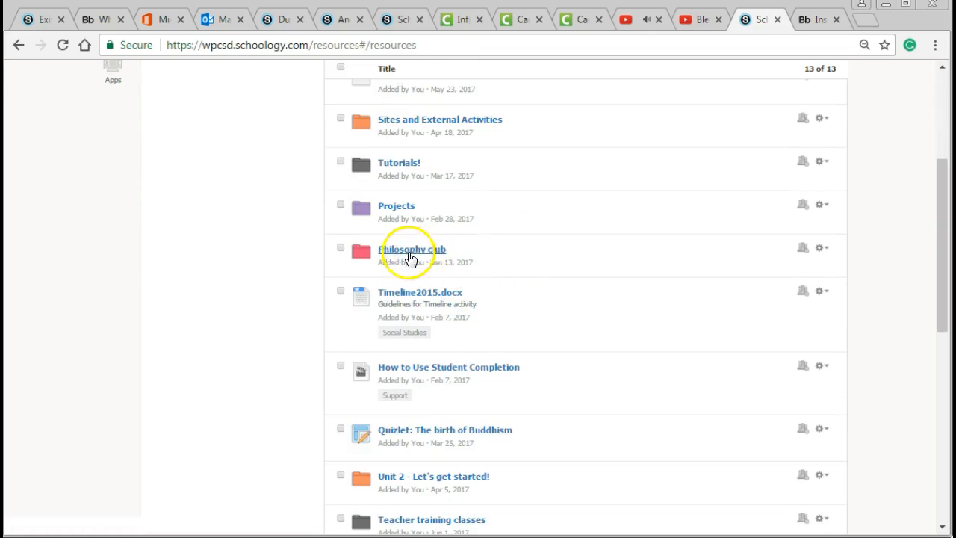
scroll(390, 329, up, 2)
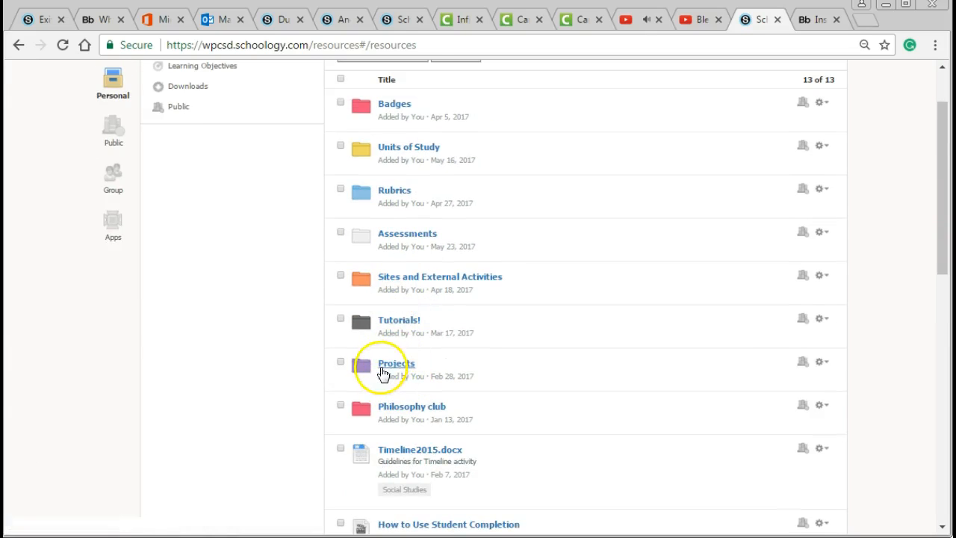
click(404, 327)
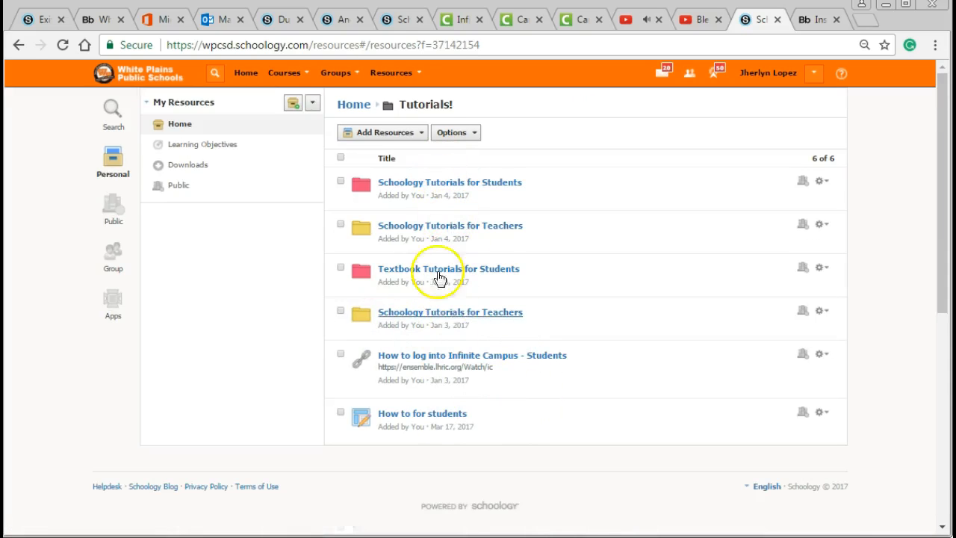
click(16, 46)
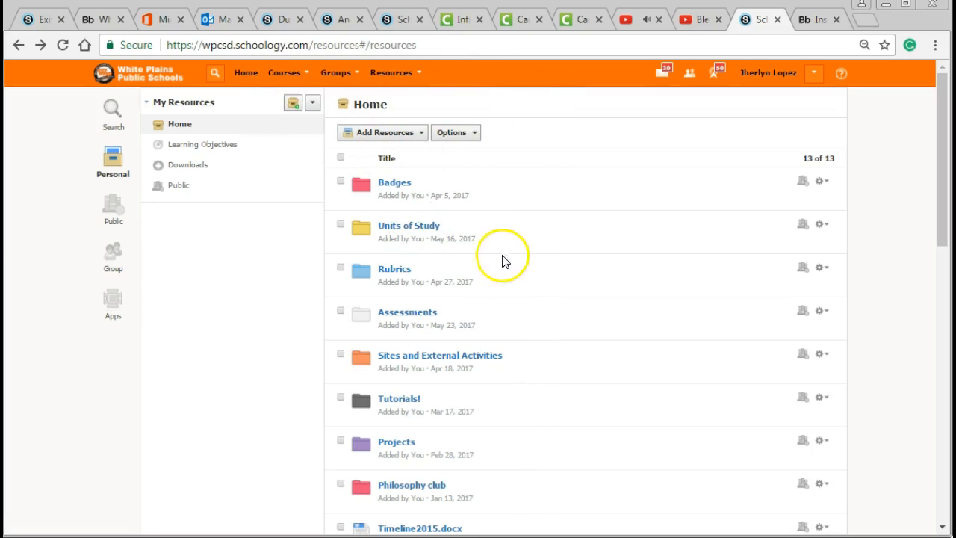
Step: Review the assignments in the Ancient Greece folder under Units of Study and return to the unit list
click(418, 233)
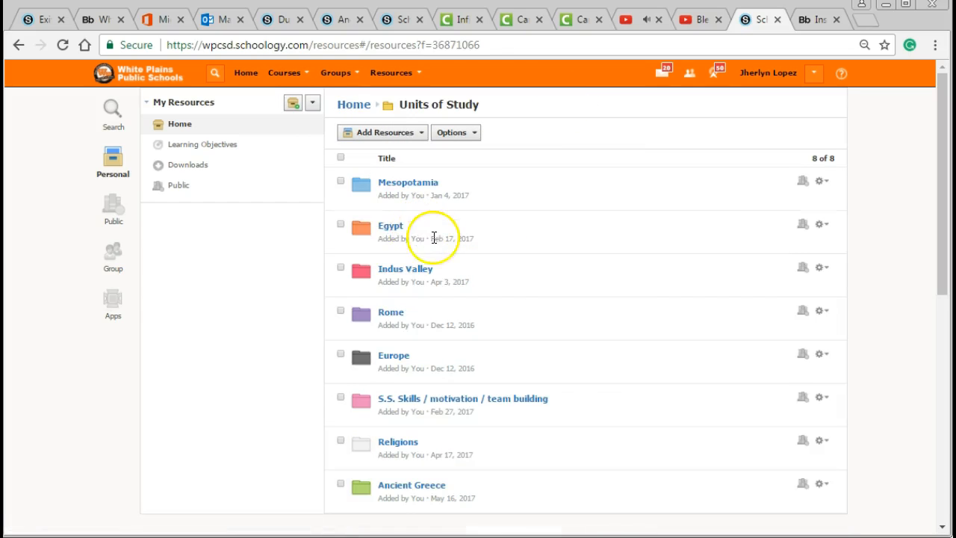
scroll(421, 341, down, 3)
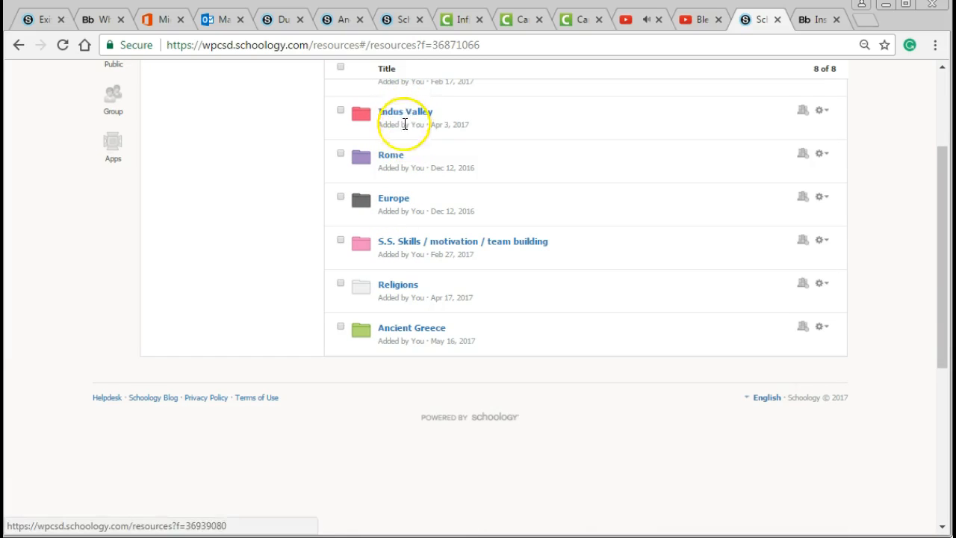
click(418, 330)
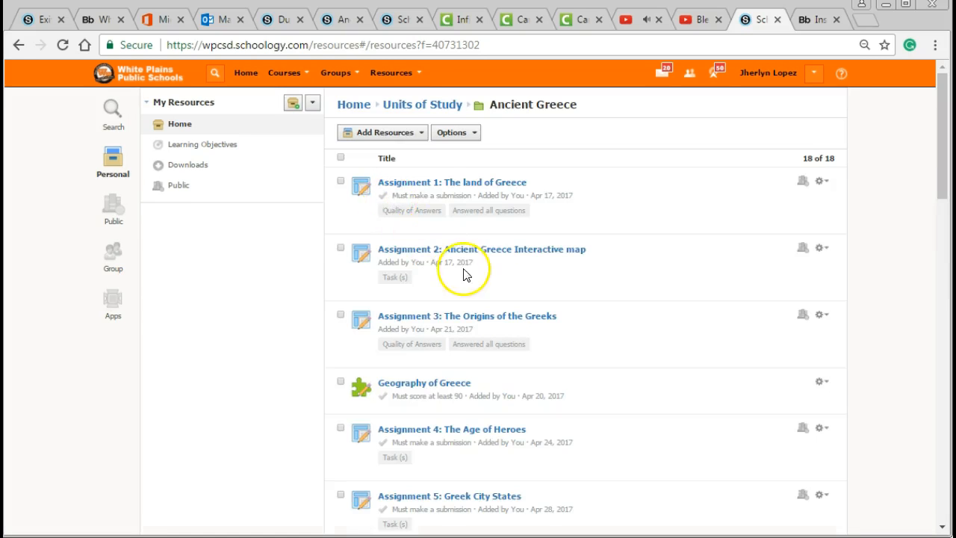
scroll(463, 271, down, 6)
scroll(453, 286, down, 5)
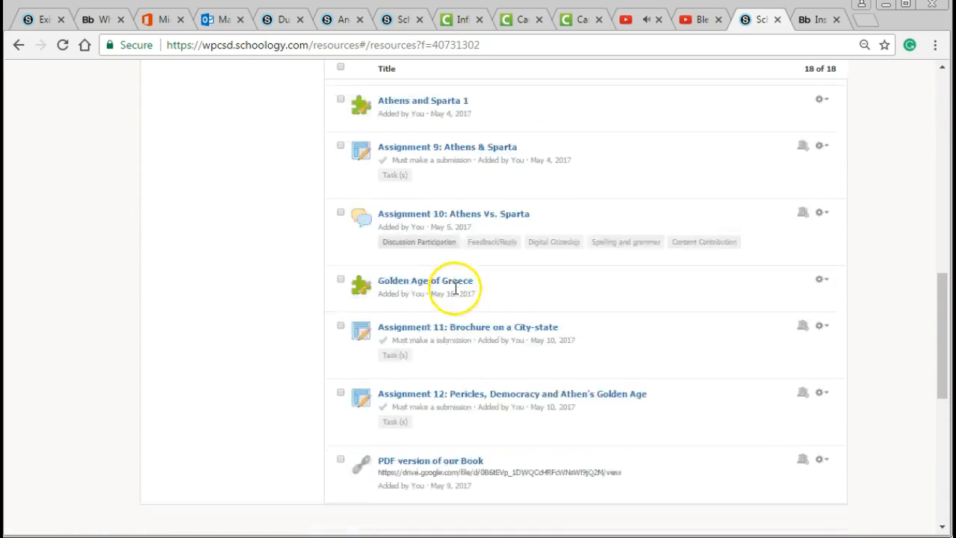
scroll(452, 302, up, 6)
scroll(452, 302, up, 5)
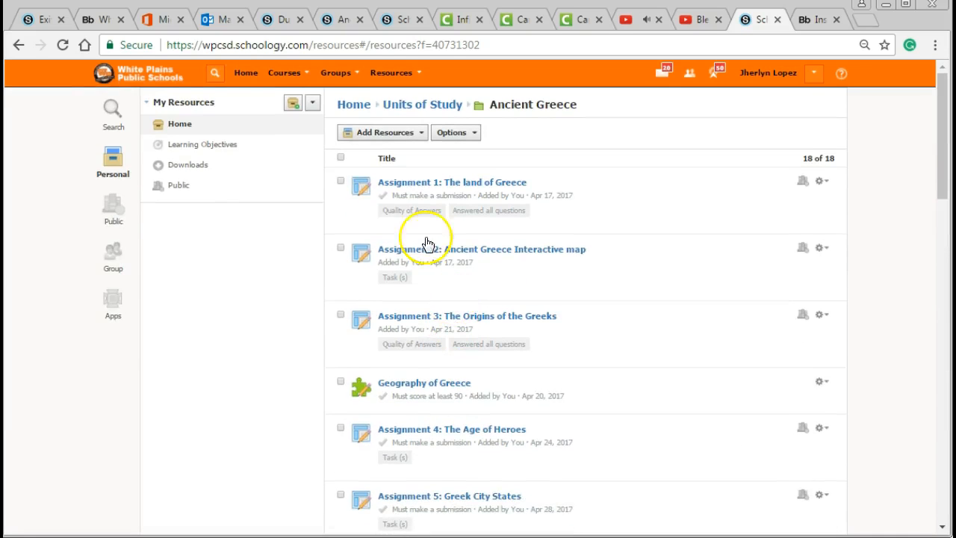
click(19, 45)
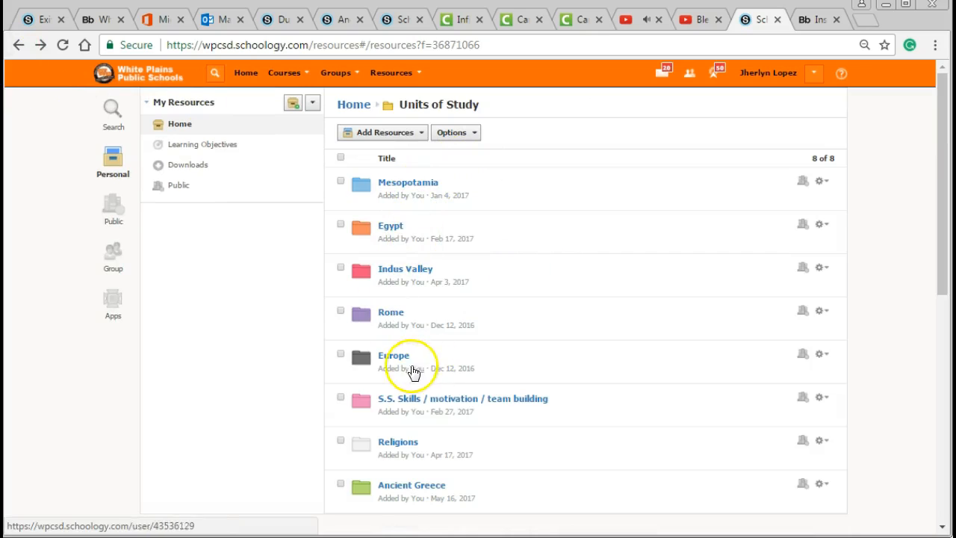
Step: Check the actions available for the Ancient Greece folder, including Add to Course, without choosing one, and open the folder
scroll(409, 371, down, 3)
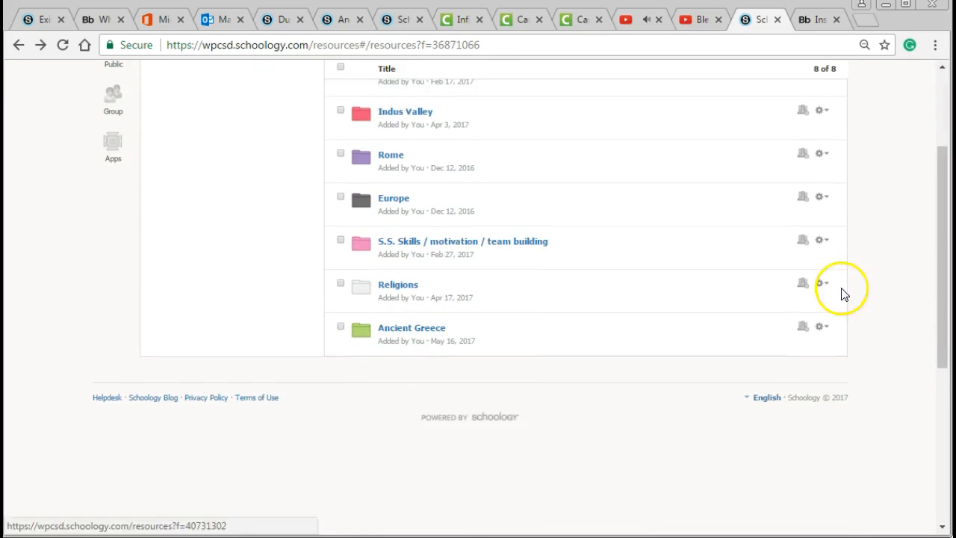
click(821, 326)
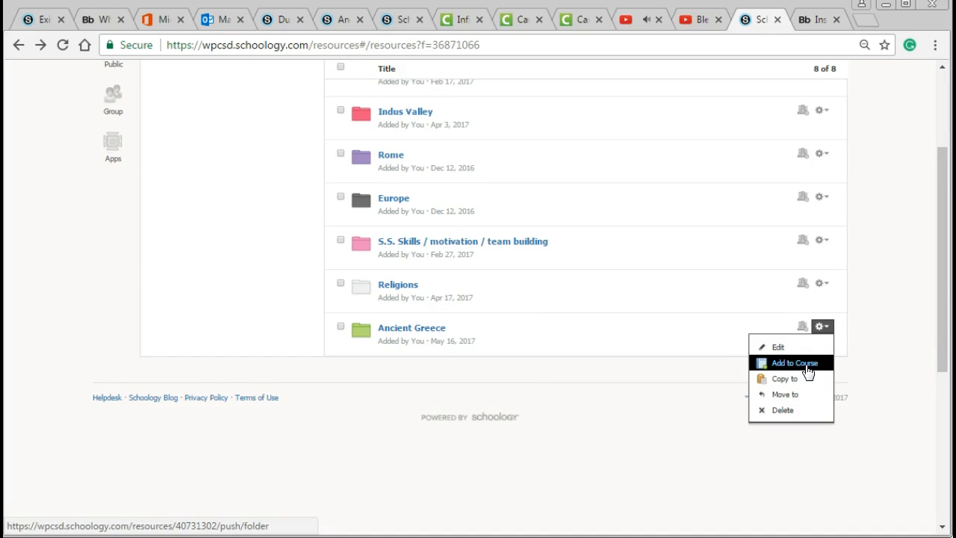
click(488, 439)
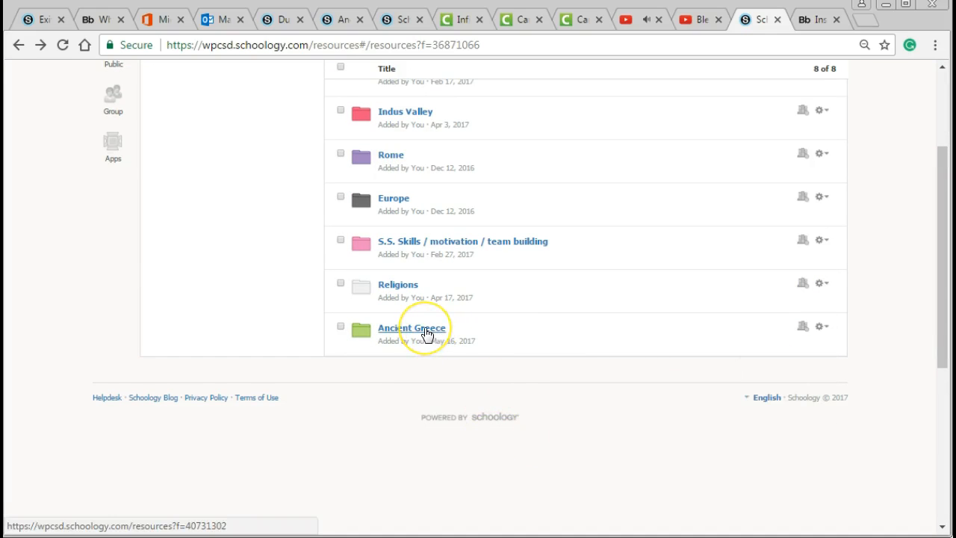
click(427, 334)
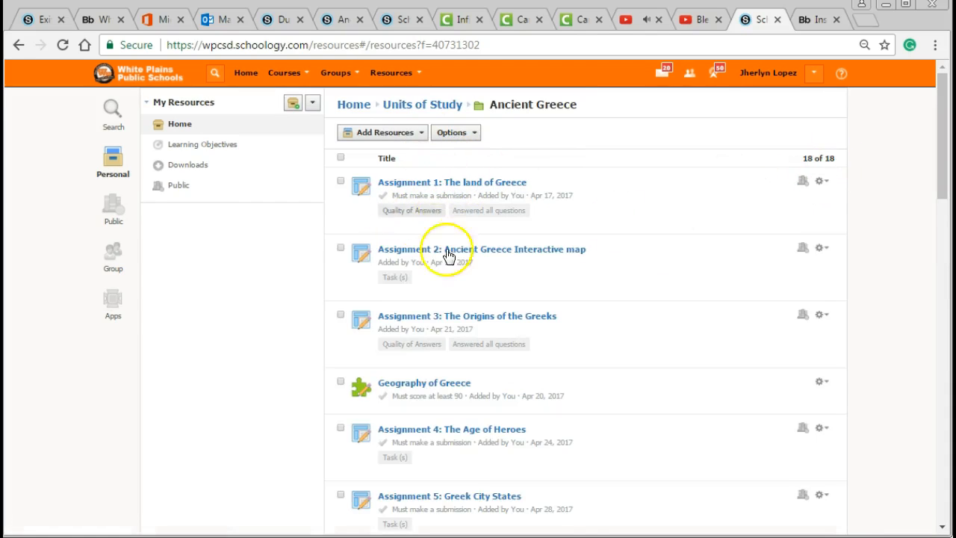
Step: Look through the Ancient Greece resources, view the blank form for adding an assignment and cancel it without saving
scroll(397, 377, down, 7)
scroll(418, 358, up, 7)
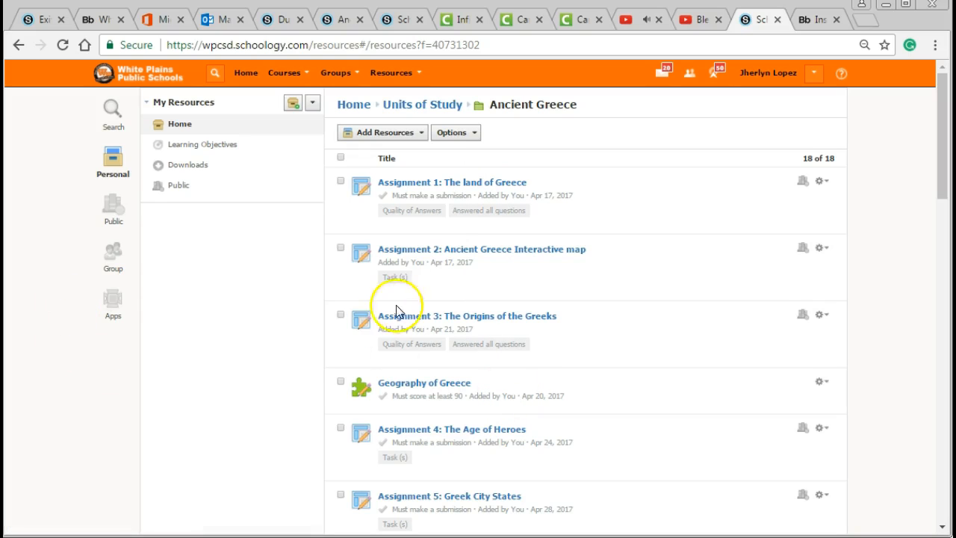
scroll(625, 329, down, 15)
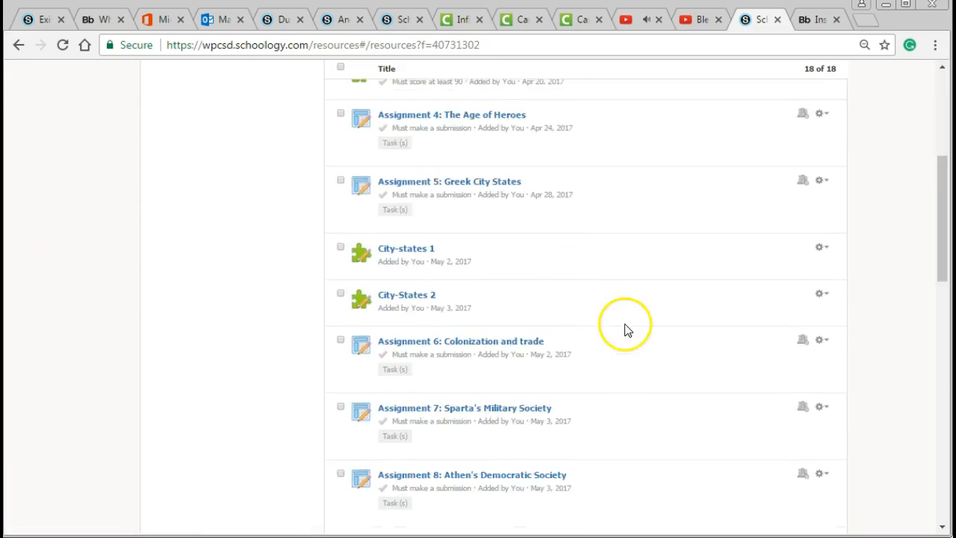
scroll(627, 336, up, 10)
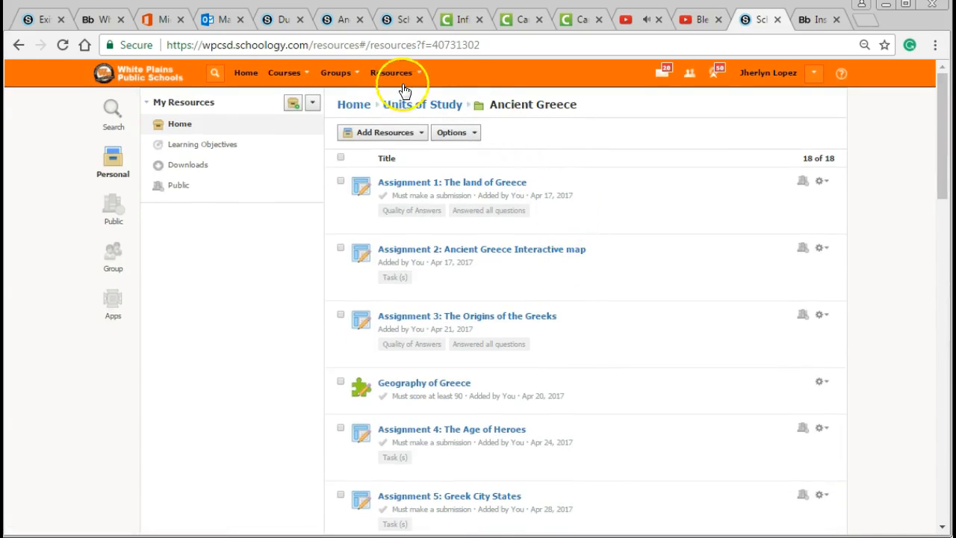
click(389, 135)
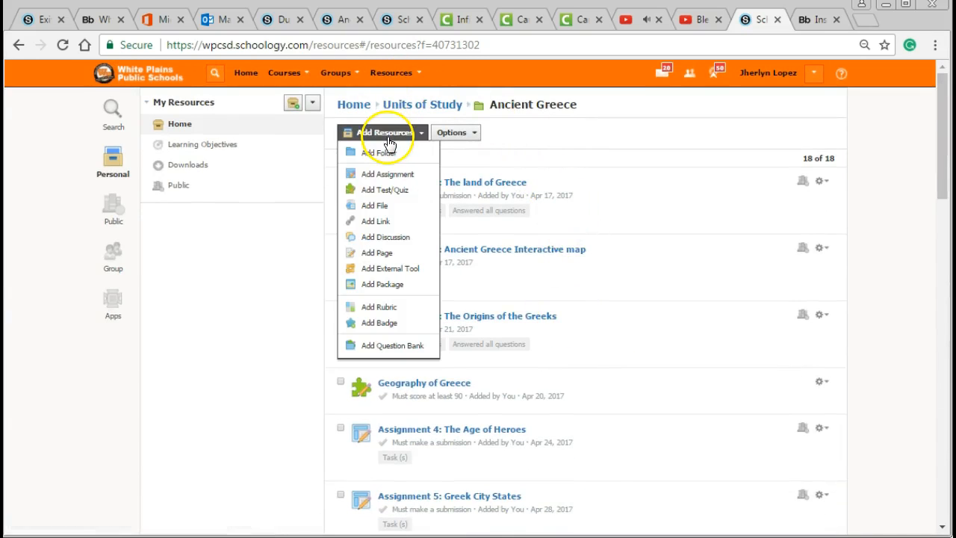
click(401, 176)
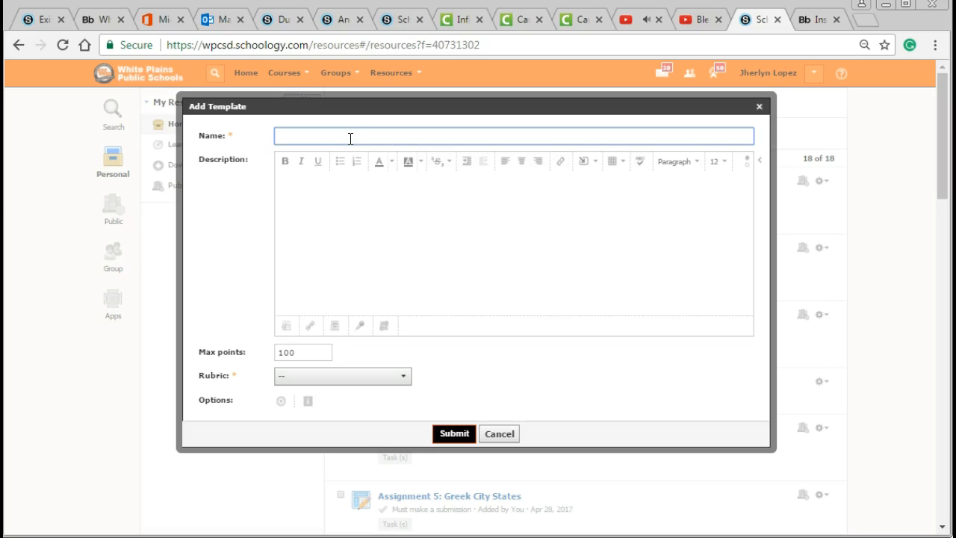
click(381, 238)
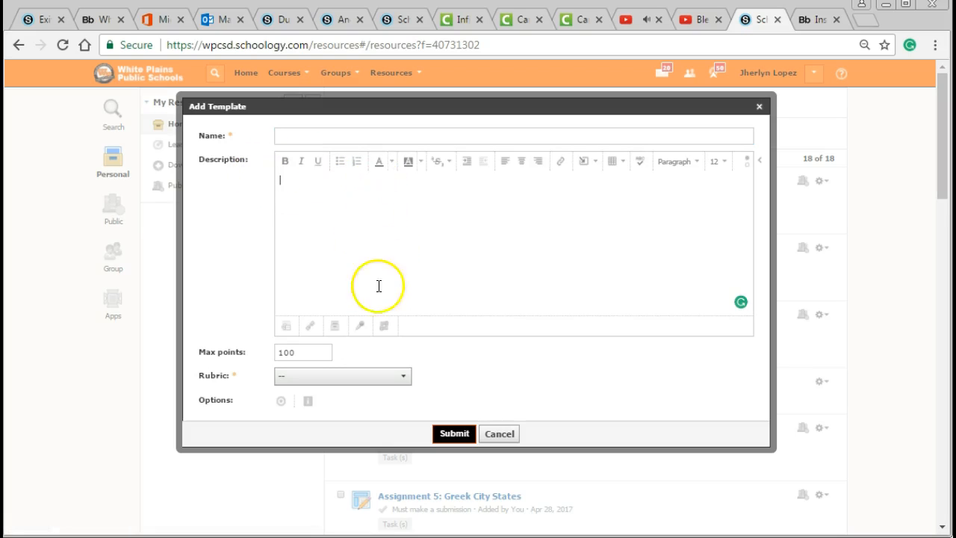
click(508, 434)
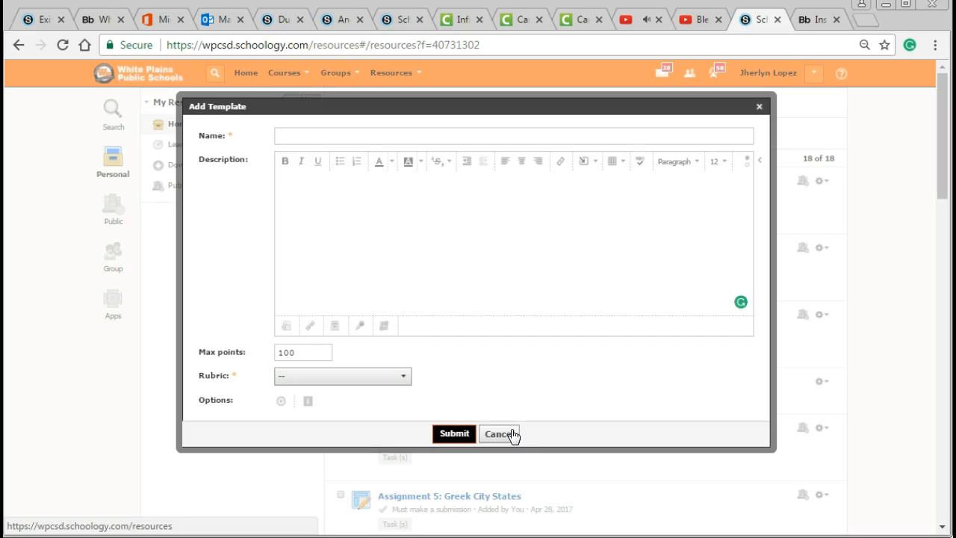
click(511, 435)
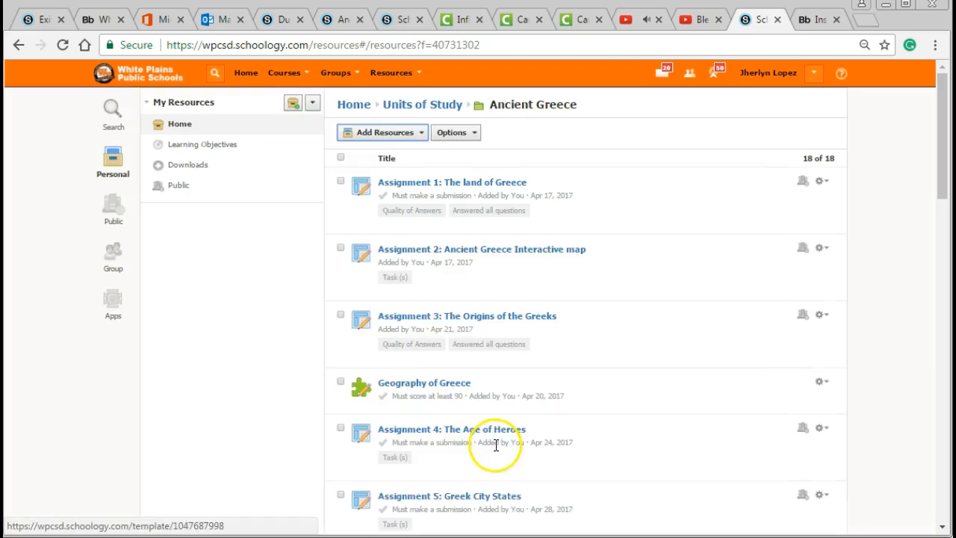
Step: View the form for adding a file to the Ancient Greece folder and cancel it without attaching anything
scroll(321, 342, down, 1)
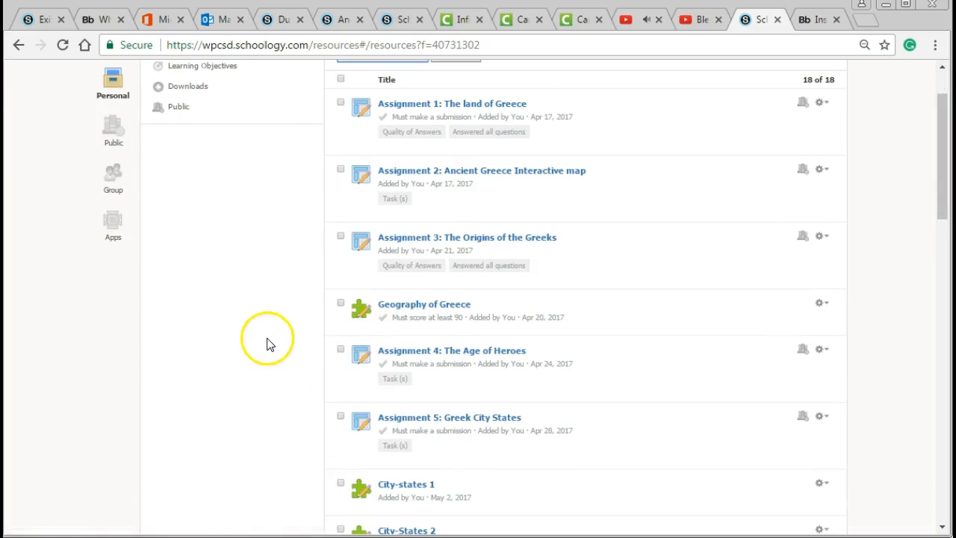
scroll(375, 99, up, 1)
click(373, 132)
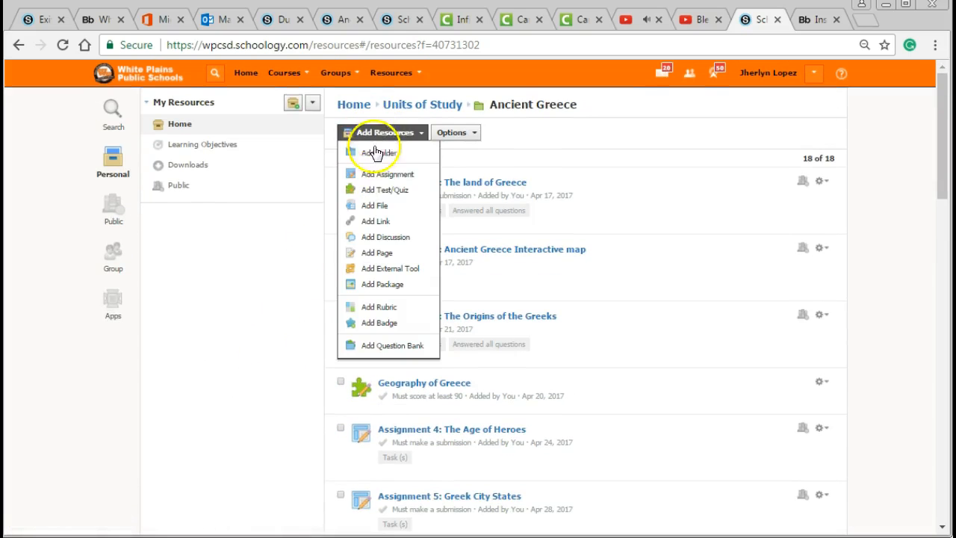
click(375, 193)
click(377, 193)
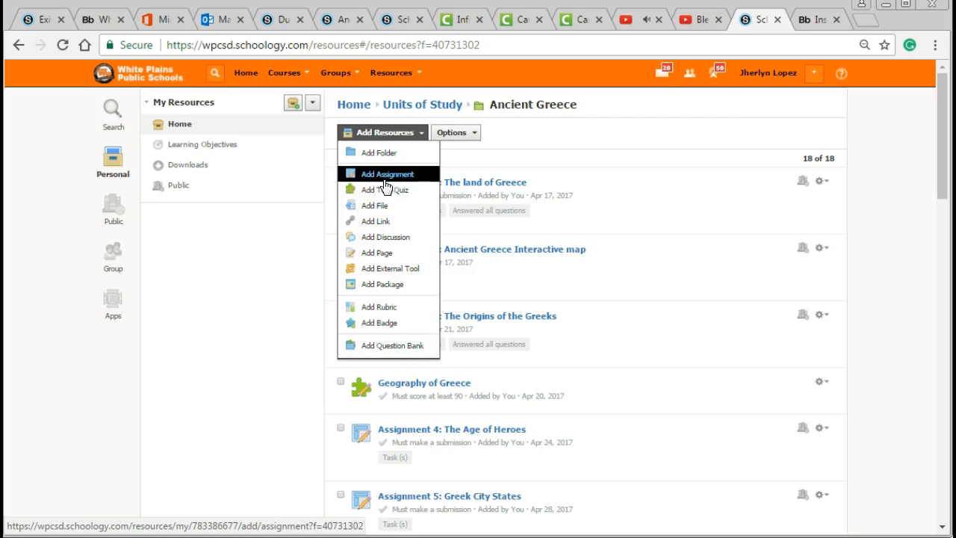
click(385, 215)
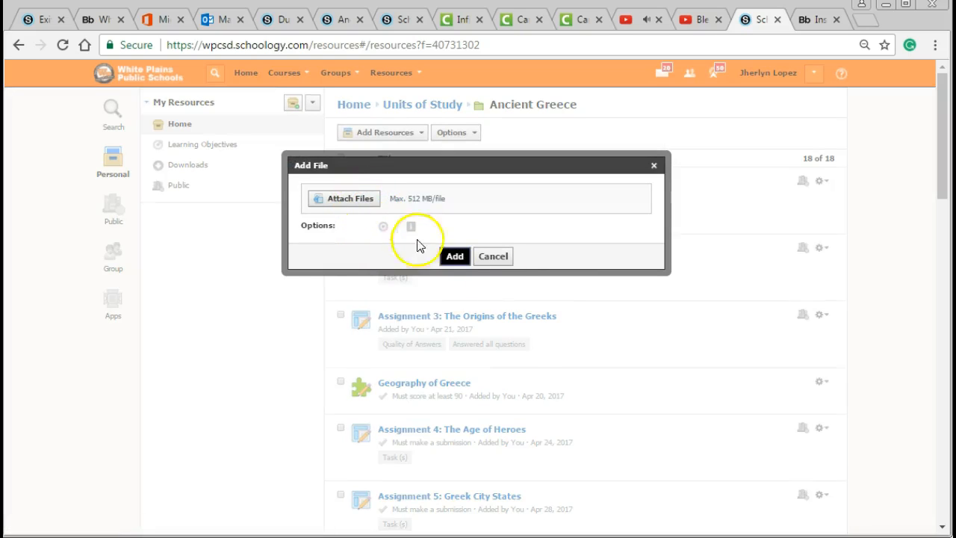
click(493, 257)
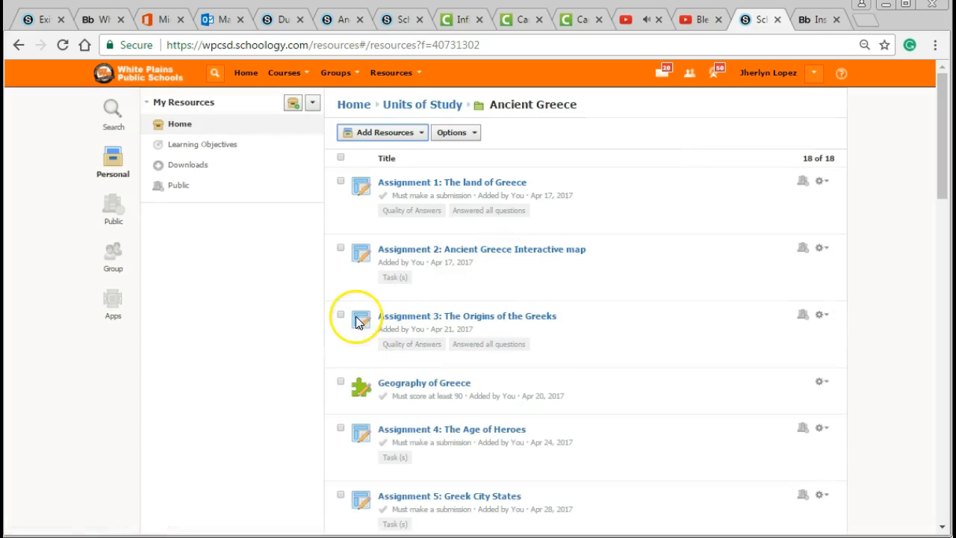
Step: View the form for adding a discussion, including the content its description can embed, and cancel it without saving
click(401, 137)
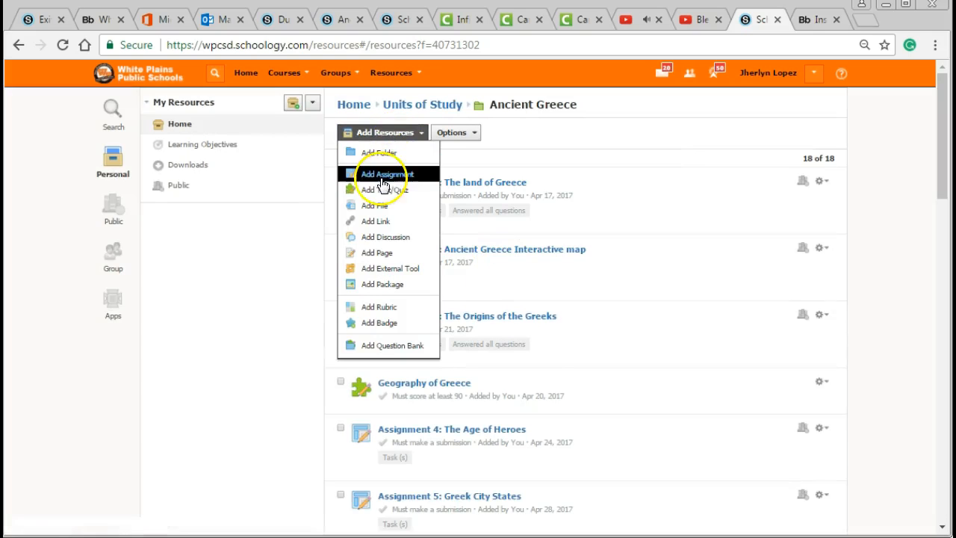
click(394, 240)
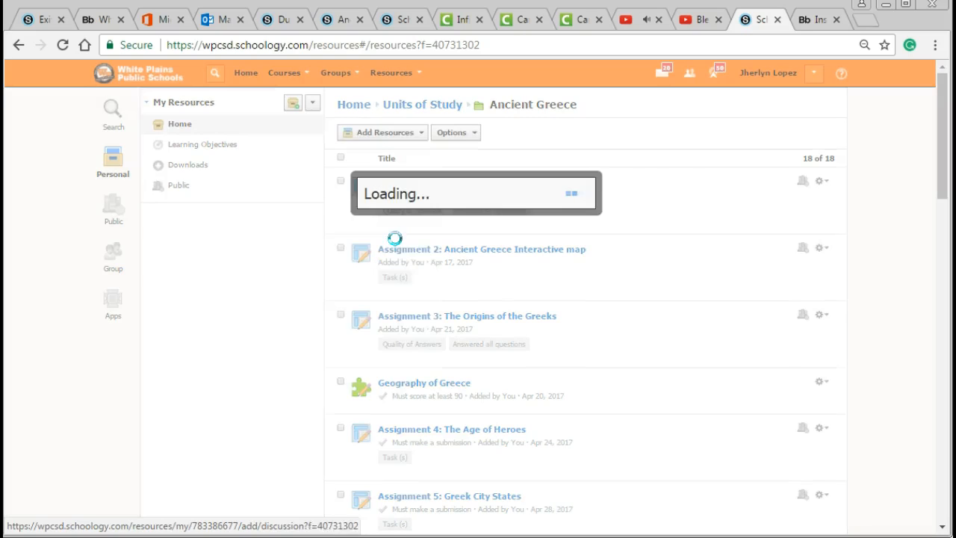
click(439, 269)
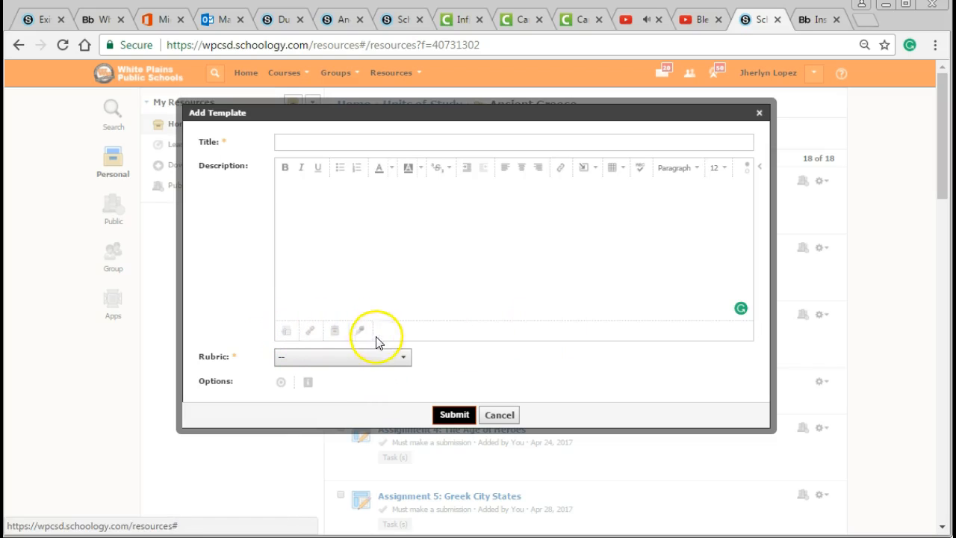
click(378, 265)
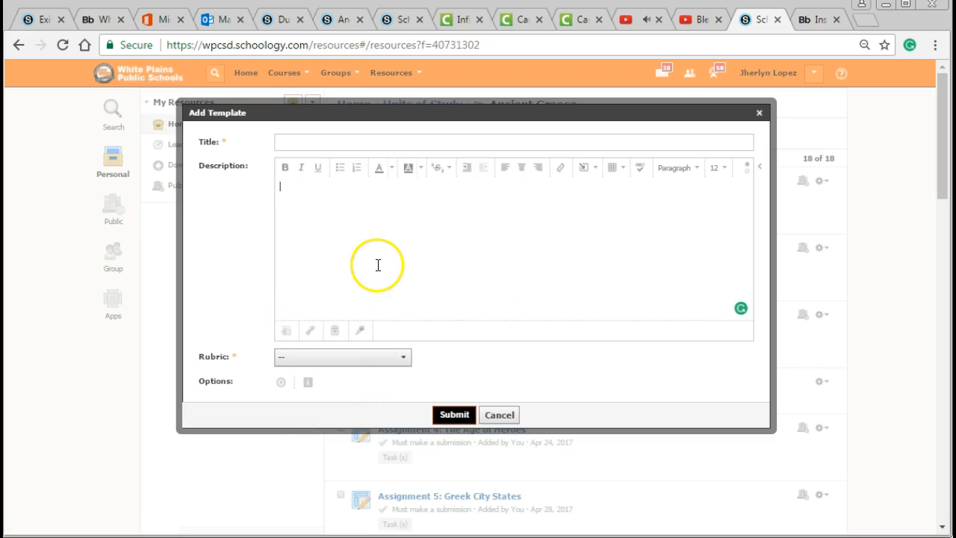
click(584, 169)
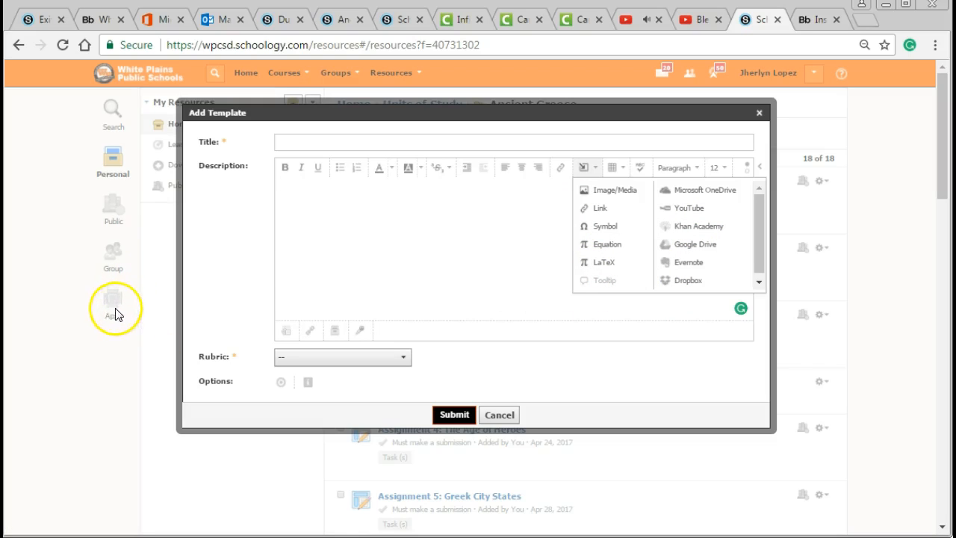
click(405, 273)
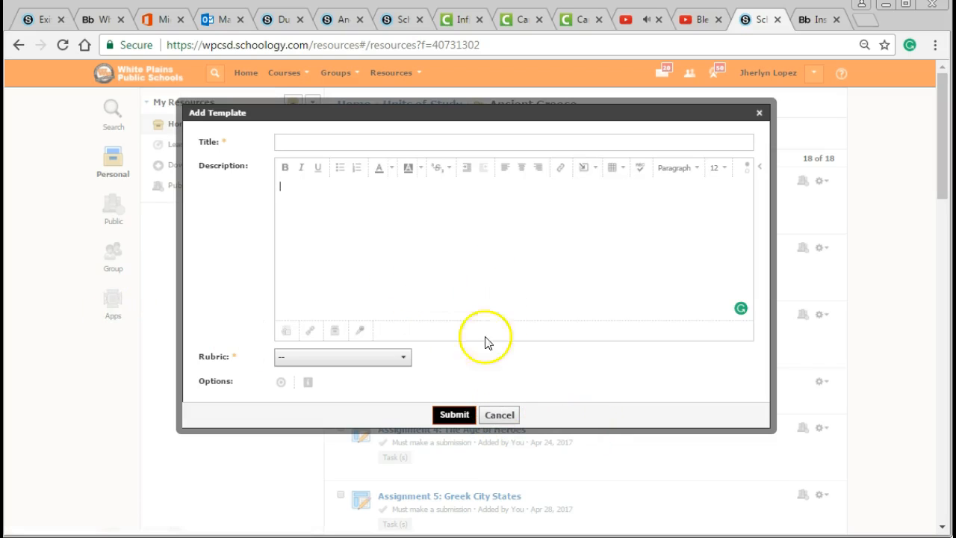
click(504, 417)
Step: Open Assignment 4: The Age of Heroes and review its reading instructions, embedded video and questions
click(457, 430)
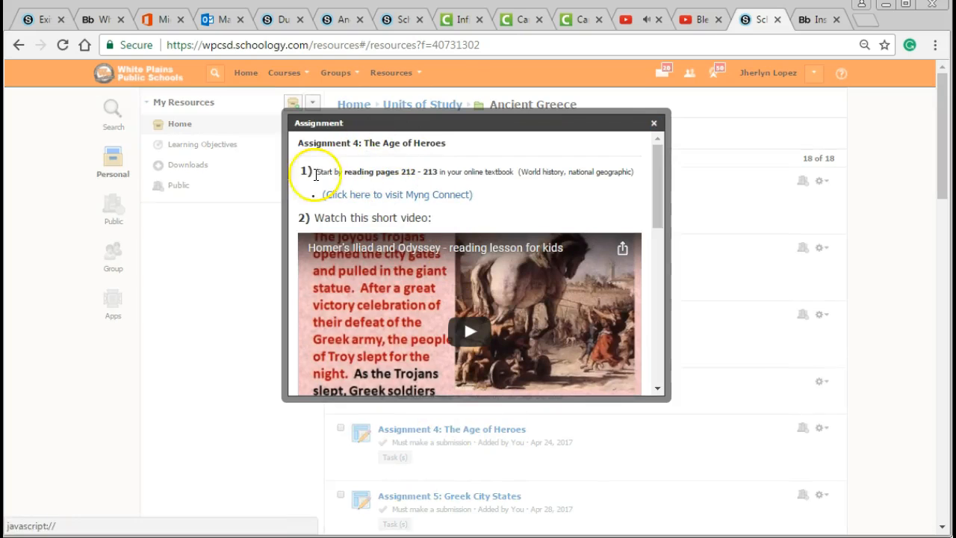
drag(311, 173, 587, 174)
scroll(527, 213, down, 1)
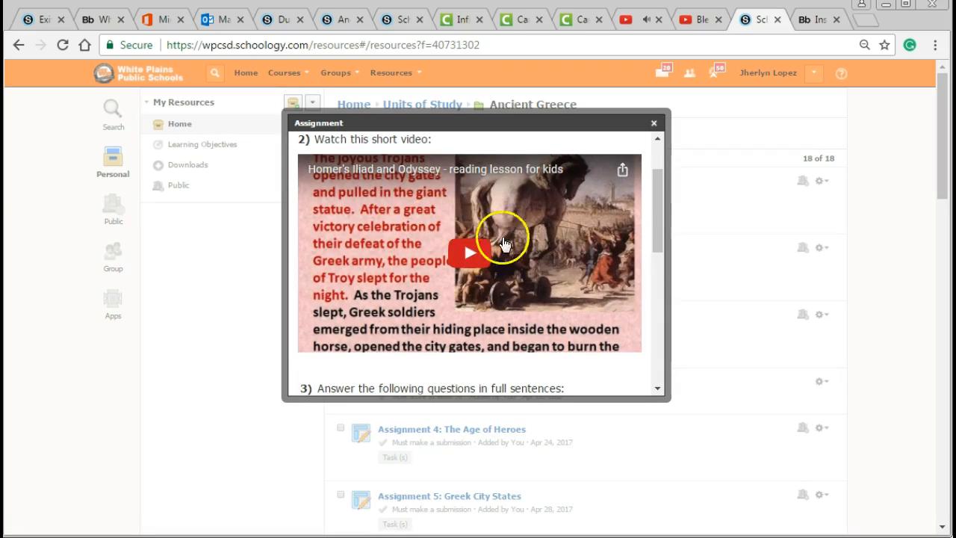
scroll(478, 242, down, 3)
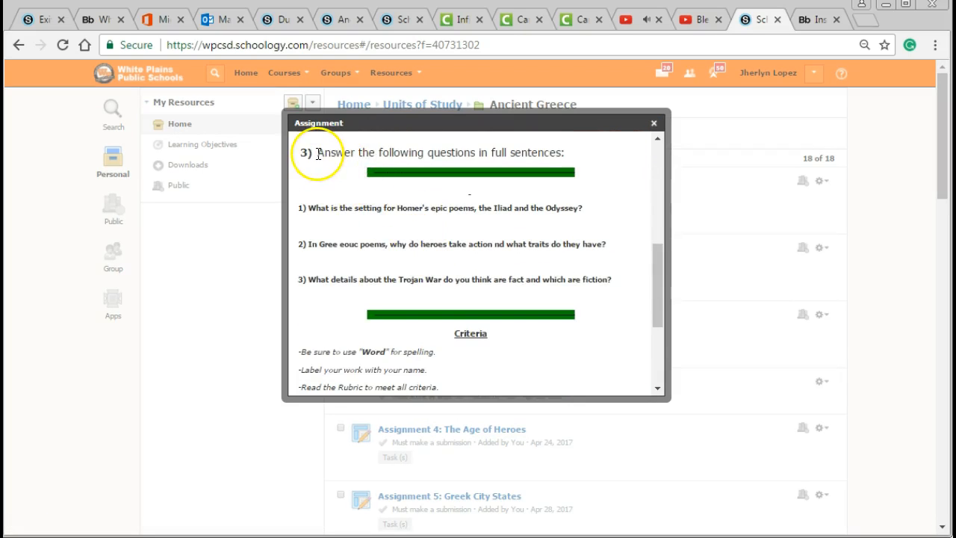
drag(318, 153, 246, 206)
click(576, 256)
click(250, 207)
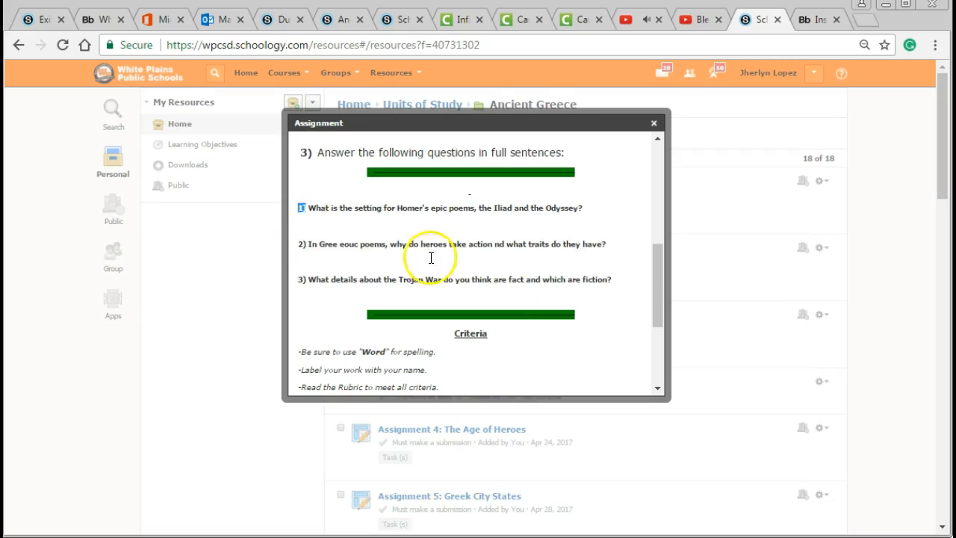
shift+click(636, 278)
Step: Examine the criteria and the attached file and link of the assignment, and close its preview
scroll(495, 274, down, 5)
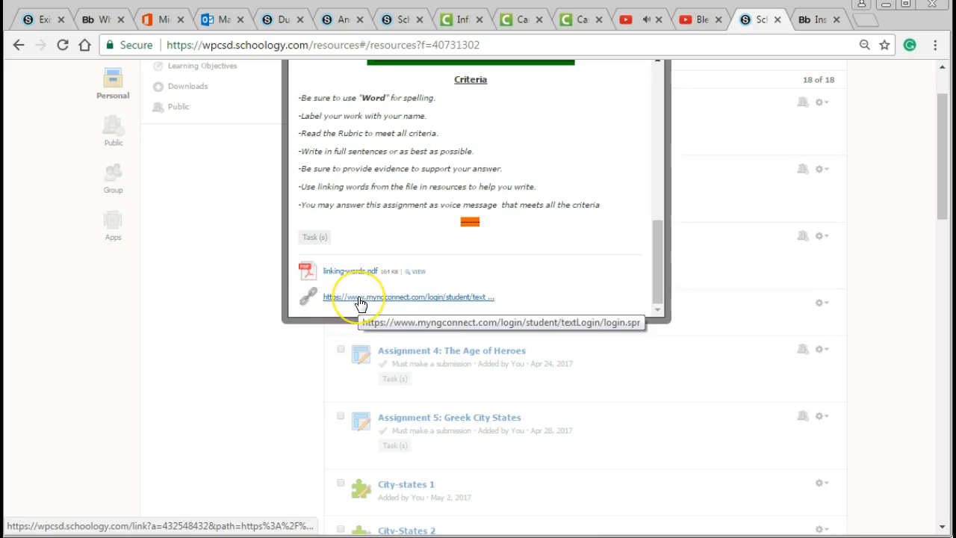
scroll(403, 261, up, 7)
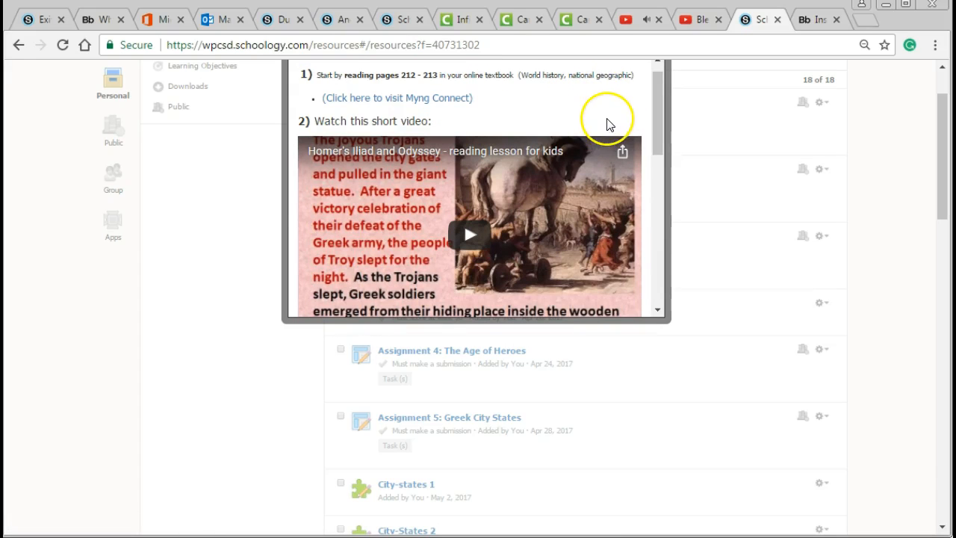
scroll(488, 275, down, 10)
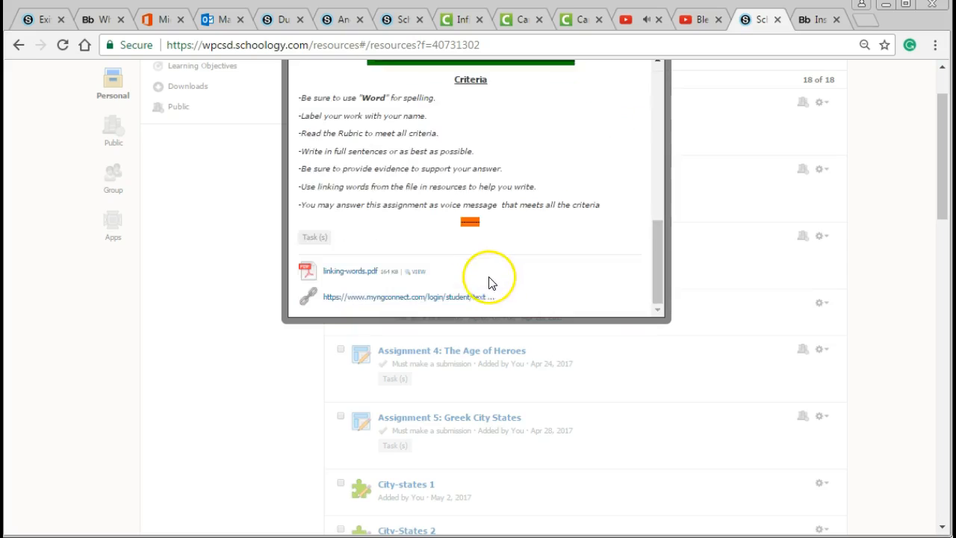
scroll(513, 289, up, 10)
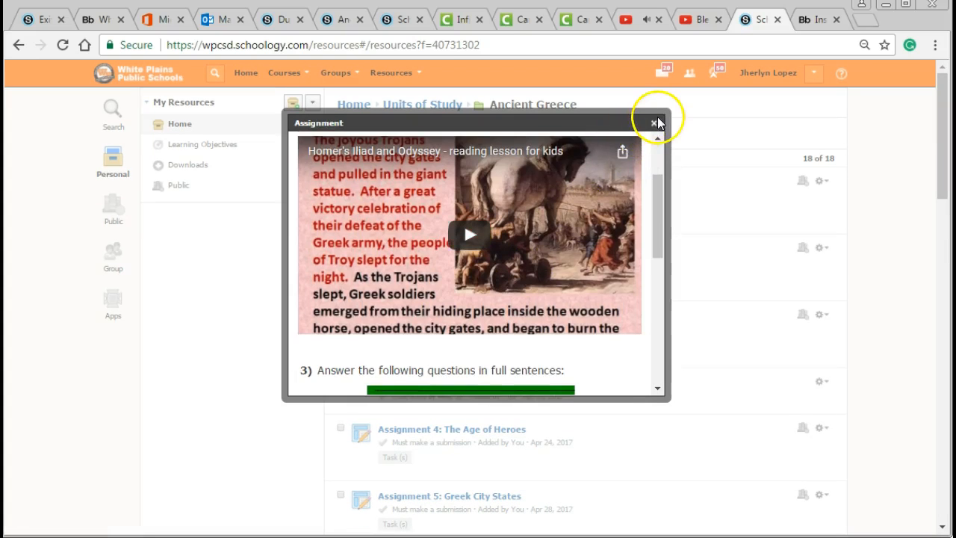
click(653, 122)
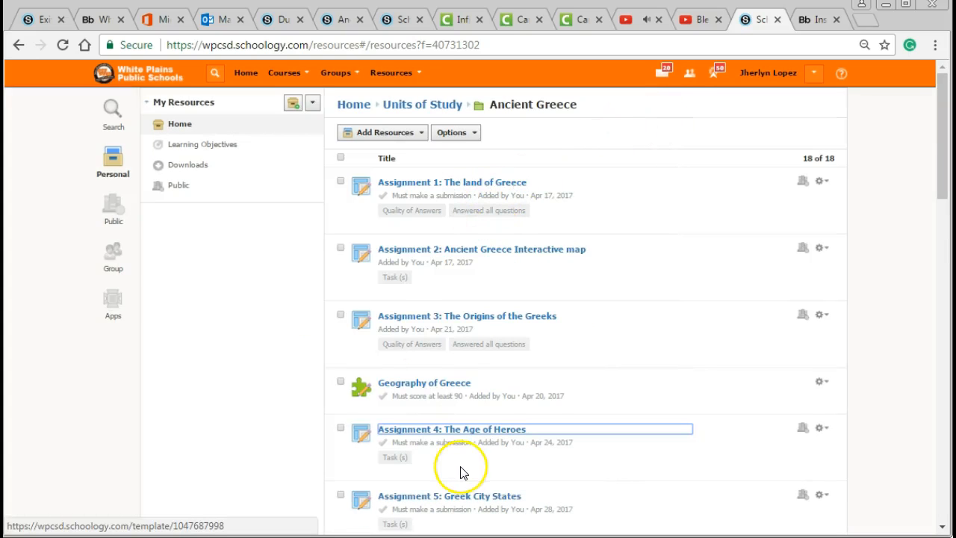
Step: Start adding Assignment 4: The Age of Heroes from the Ancient Greece folder to a course
click(425, 433)
click(426, 434)
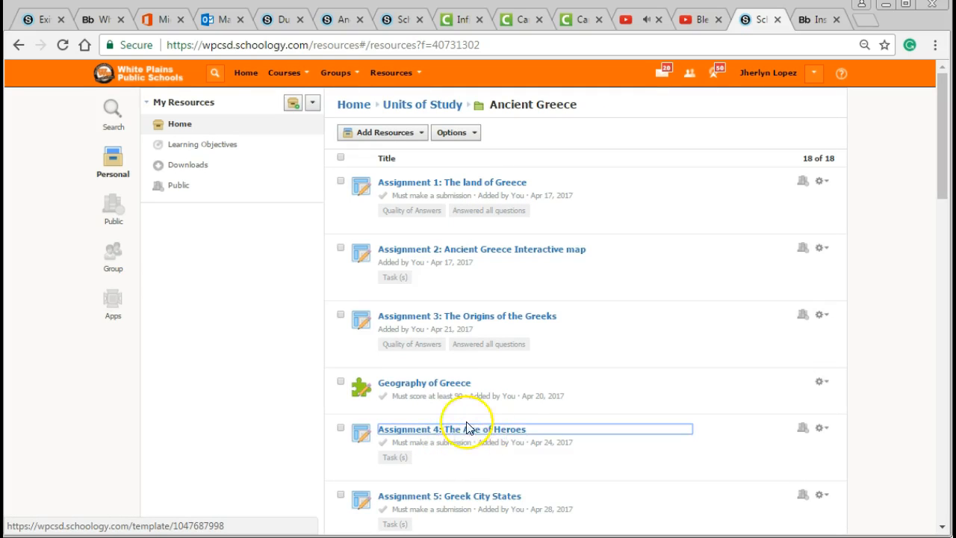
scroll(467, 437, down, 1)
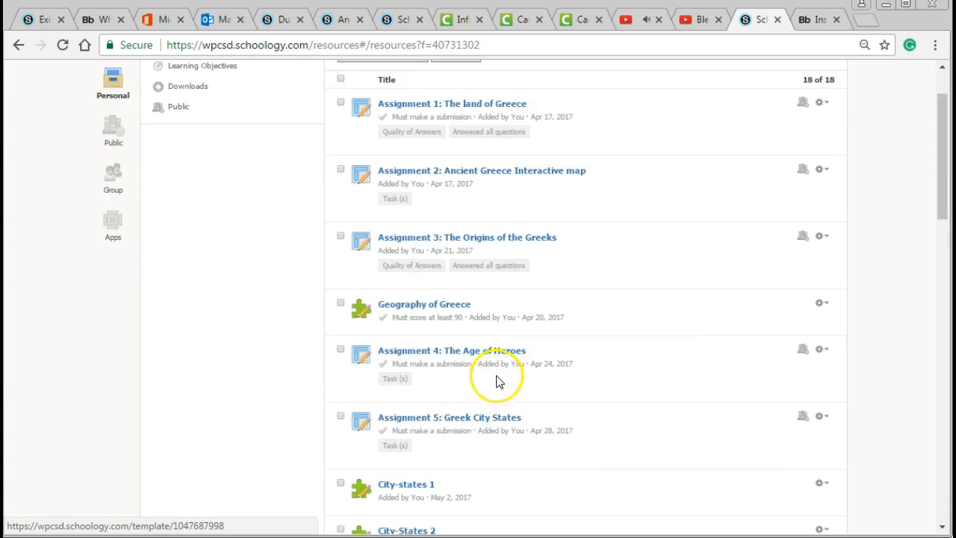
click(830, 356)
click(810, 391)
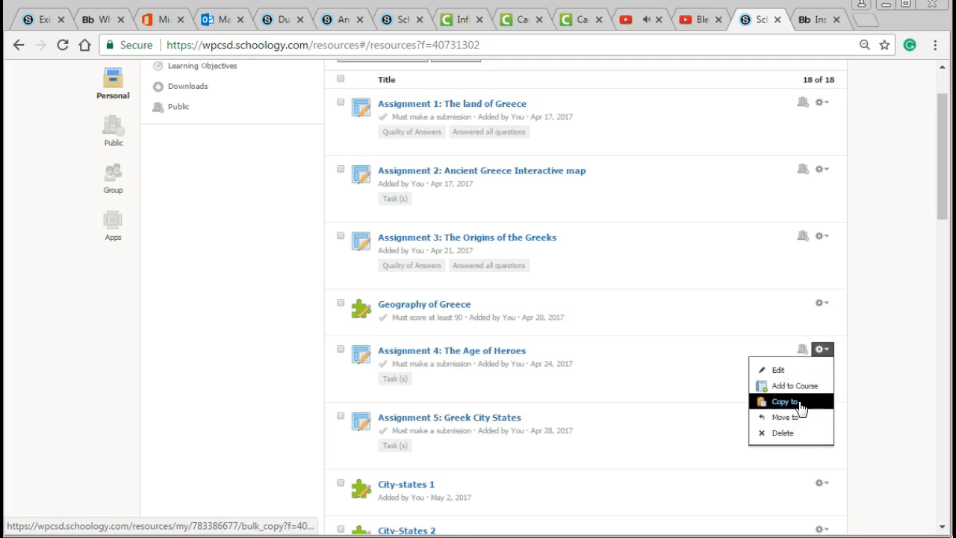
click(803, 388)
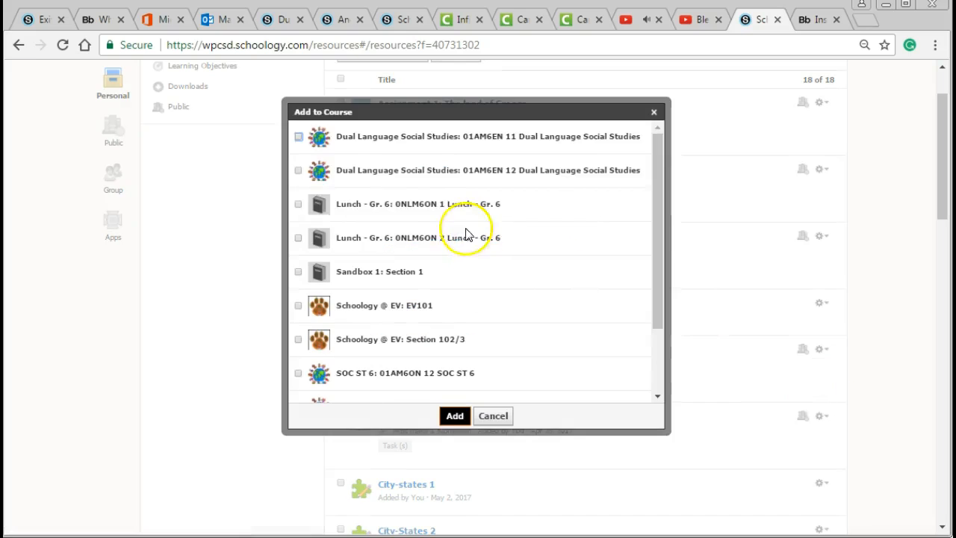
Step: Choose the Dual Language Social Studies 01AM6EN 12 section for the assignment, with the Ancient Greece folder and 10 maximum points
click(298, 170)
click(417, 196)
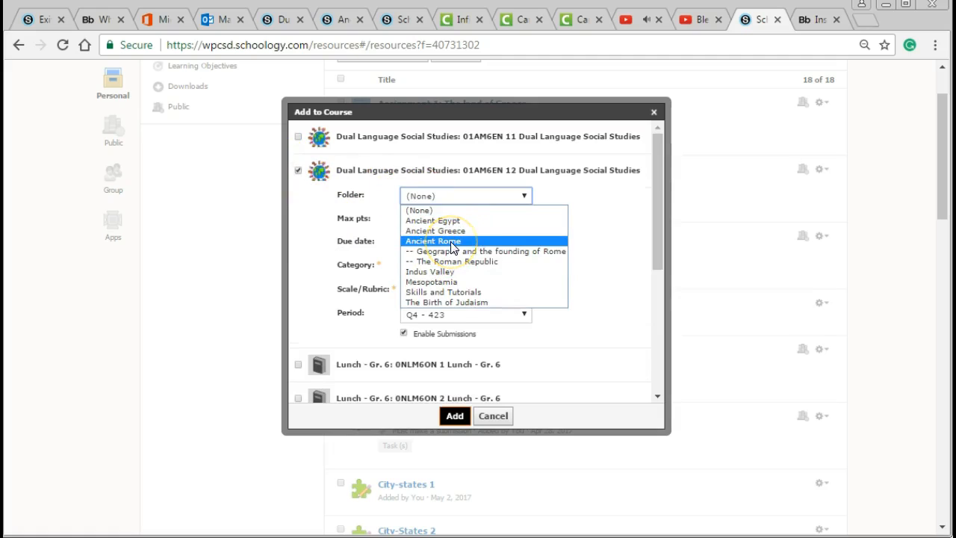
click(446, 230)
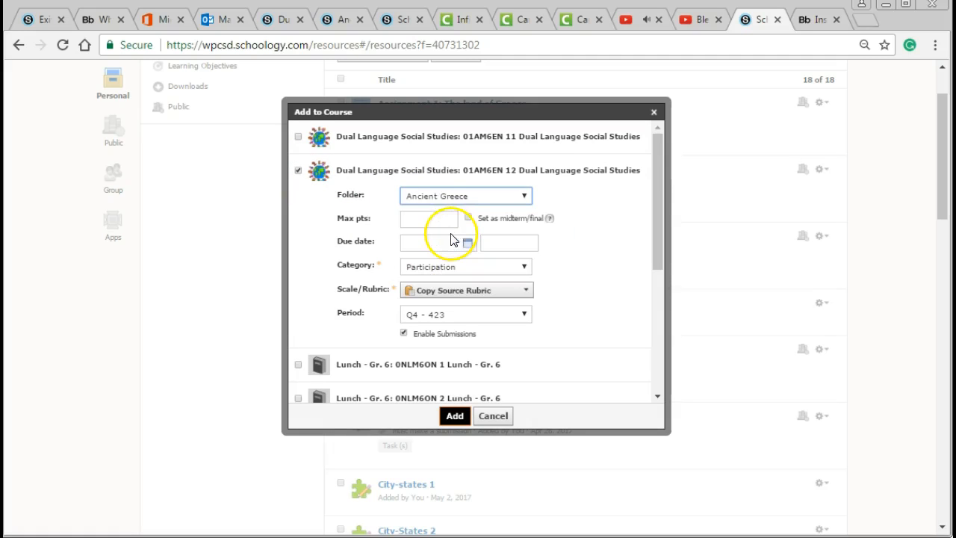
click(433, 219)
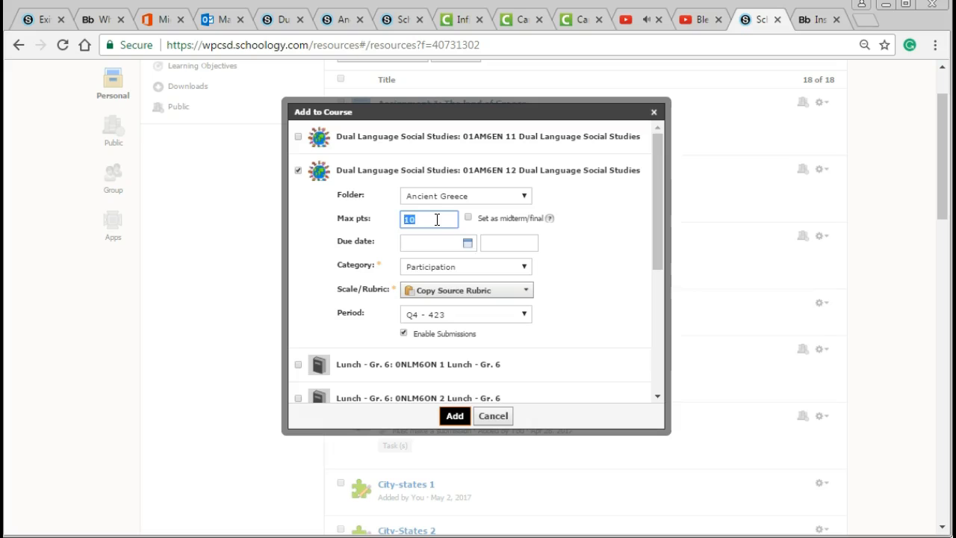
Step: Review the due date, category, grading period and submission options for the assignment, and cancel adding it to the course
click(436, 244)
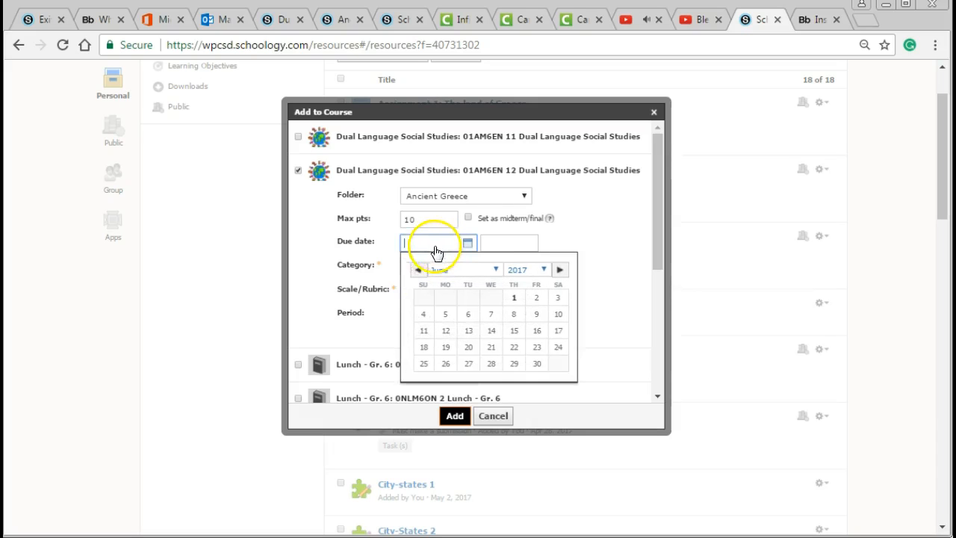
click(342, 269)
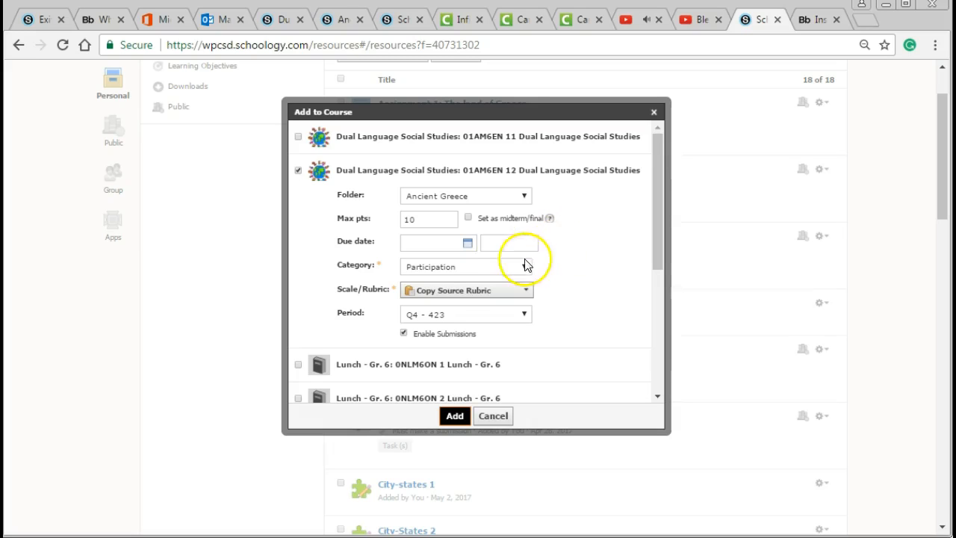
click(474, 269)
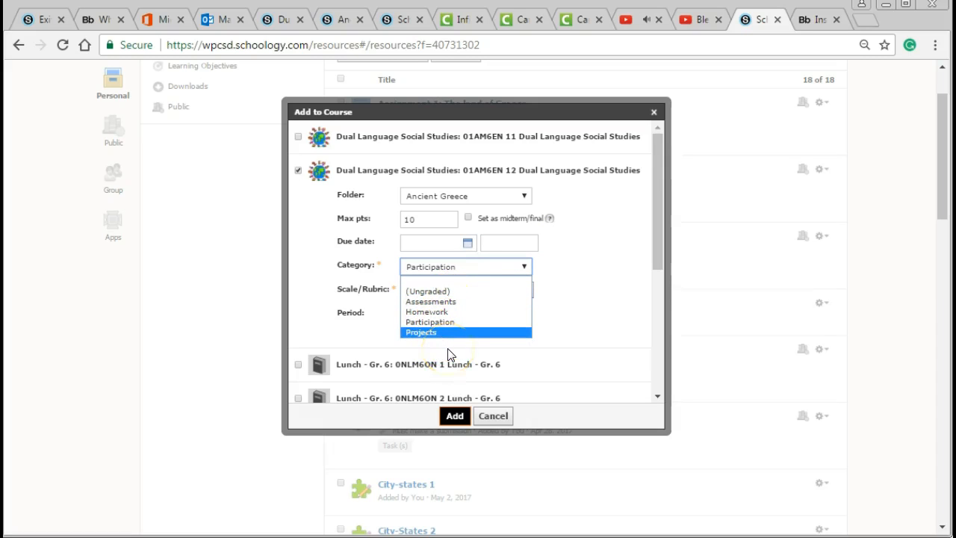
click(335, 324)
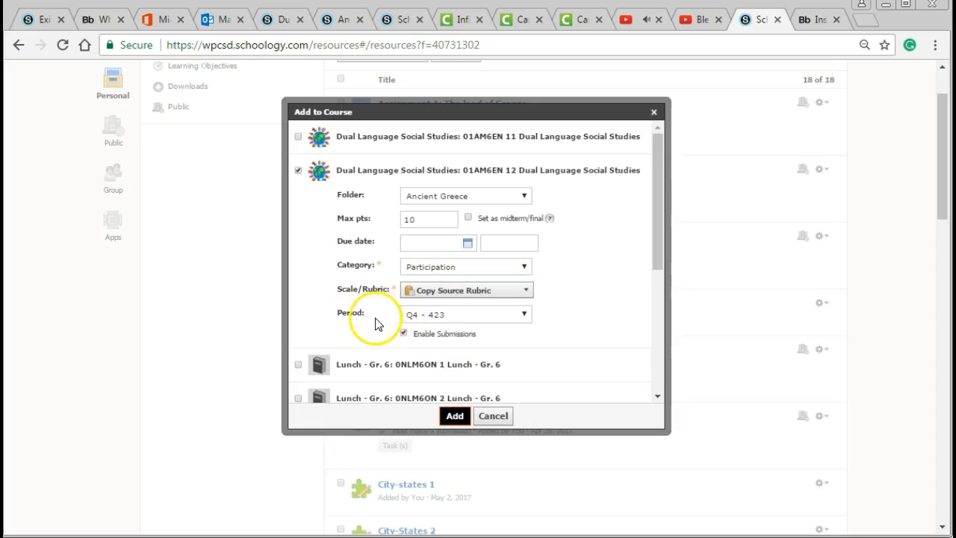
click(445, 318)
click(447, 321)
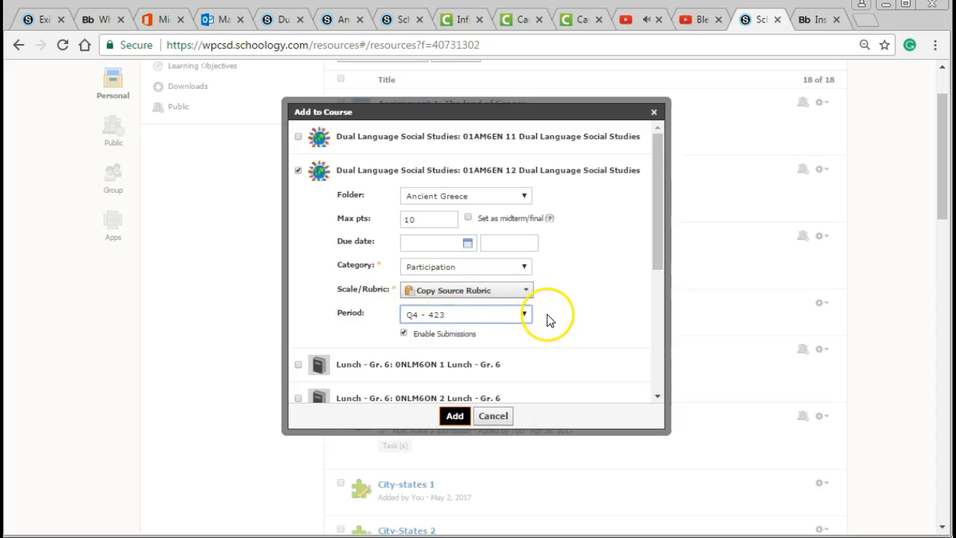
scroll(547, 319, down, 1)
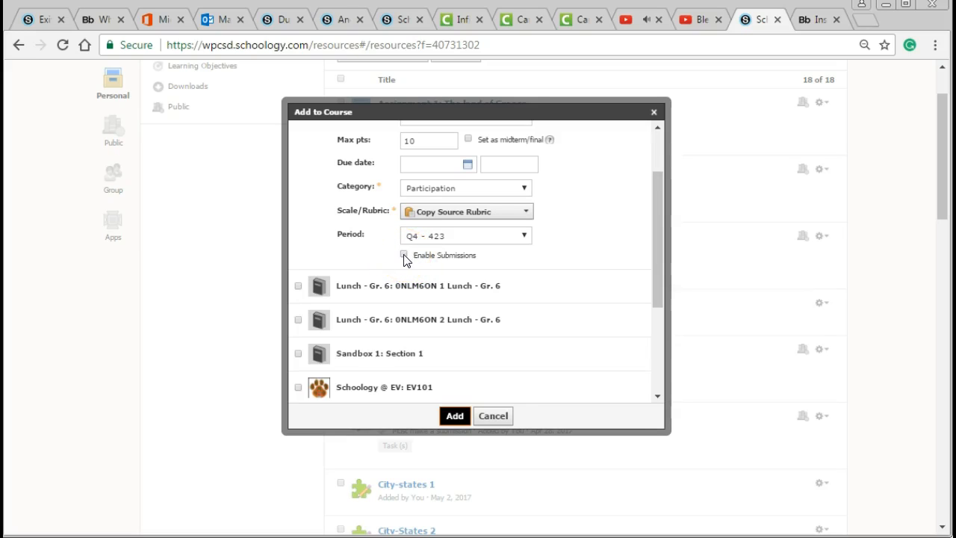
click(404, 255)
scroll(363, 213, up, 2)
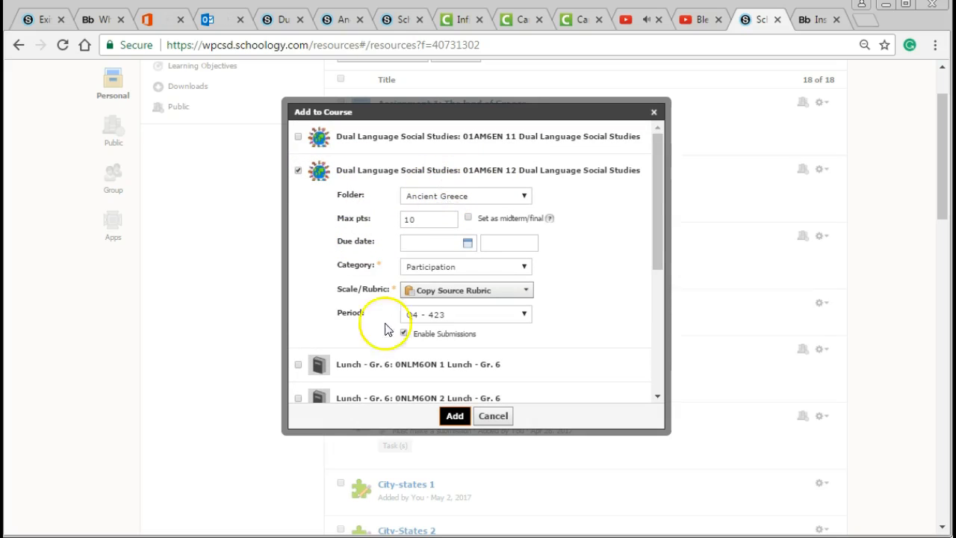
click(499, 424)
Step: Open the materials of the SOC ST 6: 01AM6ON 12 course
scroll(403, 397, up, 1)
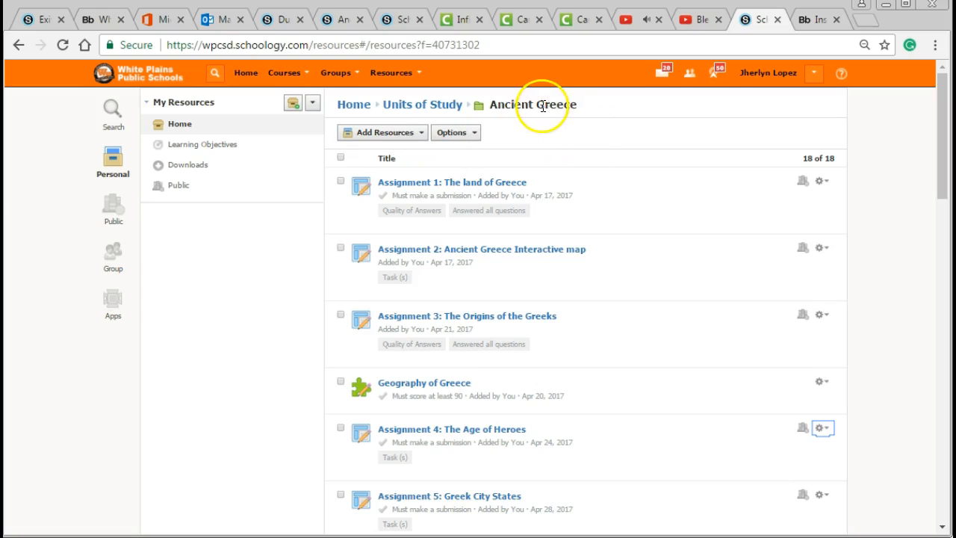
click(416, 73)
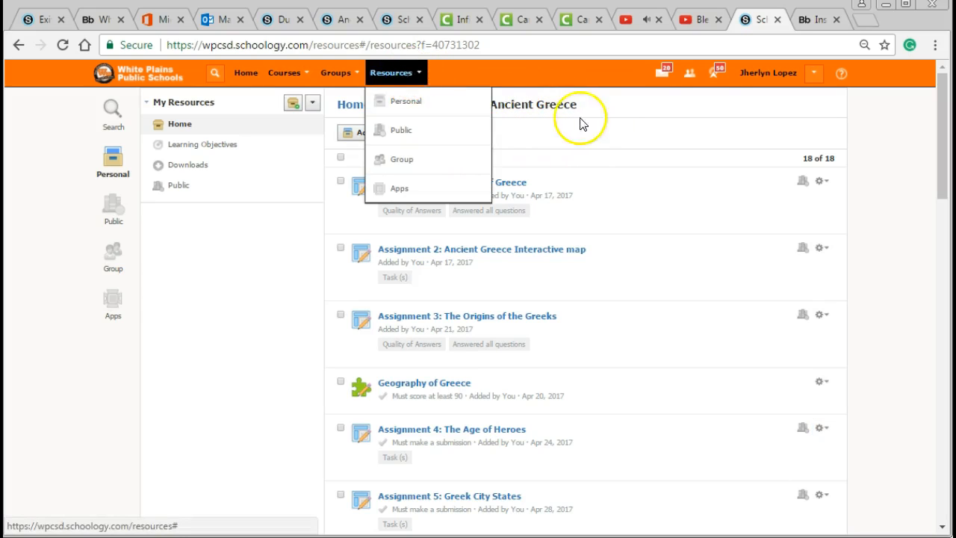
click(601, 128)
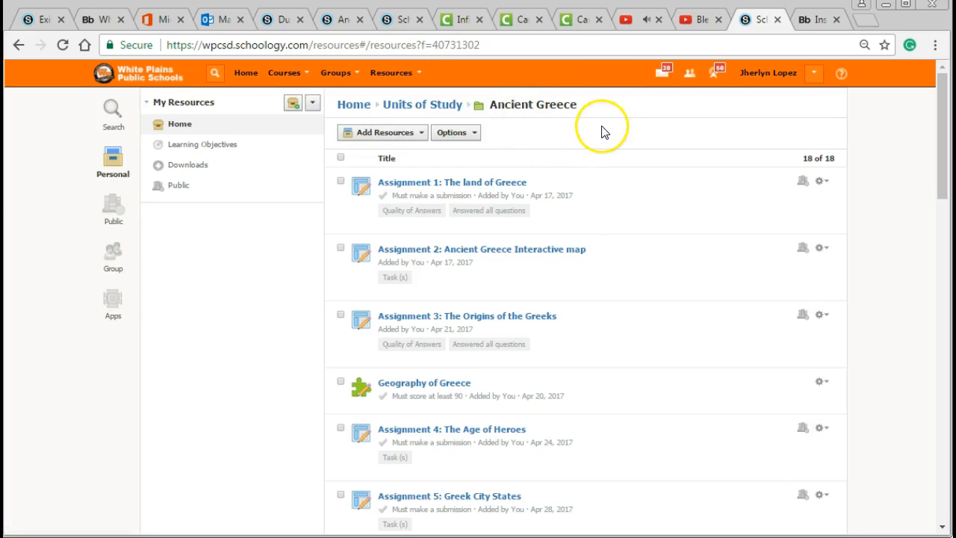
click(292, 77)
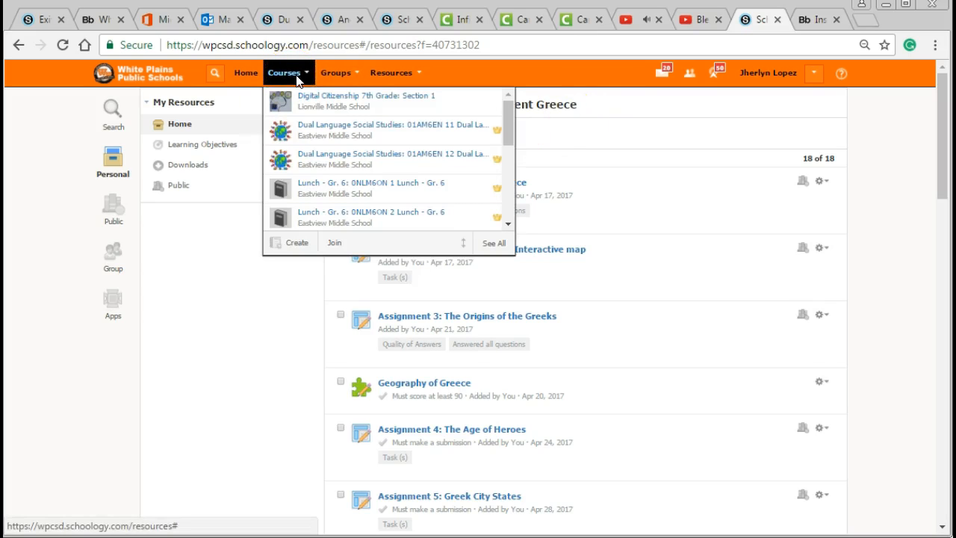
scroll(336, 176, down, 3)
scroll(330, 169, down, 1)
click(334, 177)
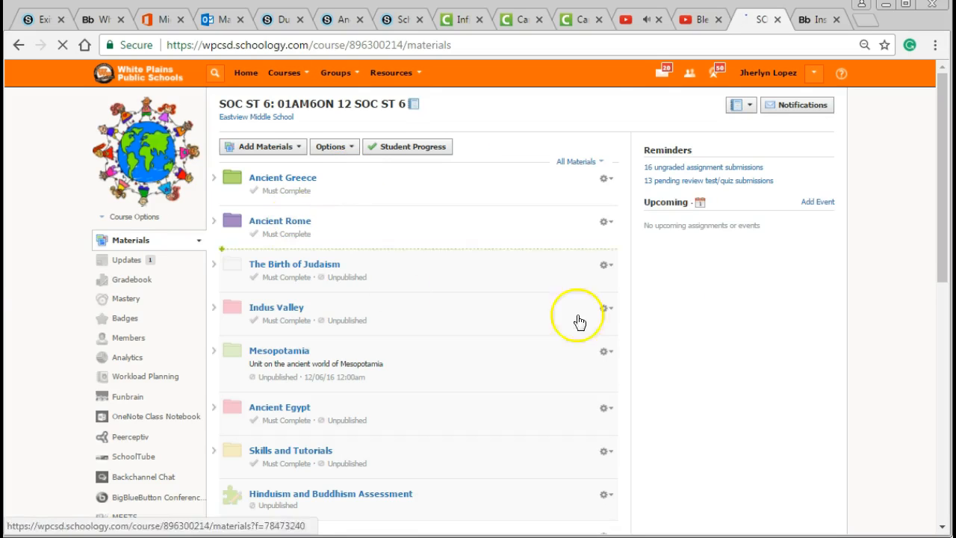
Step: Look over the course's unit folders and open The Roman Republic folder inside Ancient Rome
scroll(474, 246, down, 3)
scroll(466, 273, up, 3)
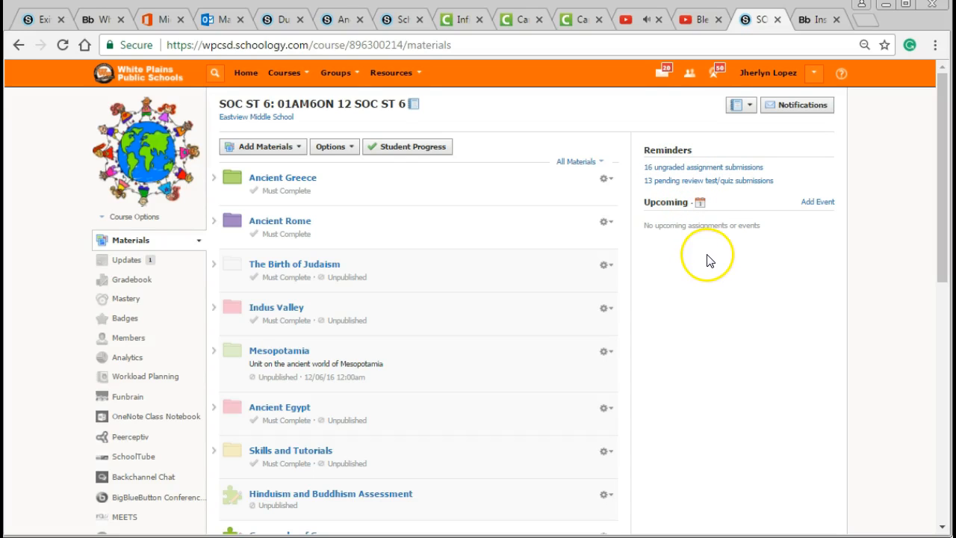
scroll(708, 260, down, 2)
scroll(709, 260, up, 2)
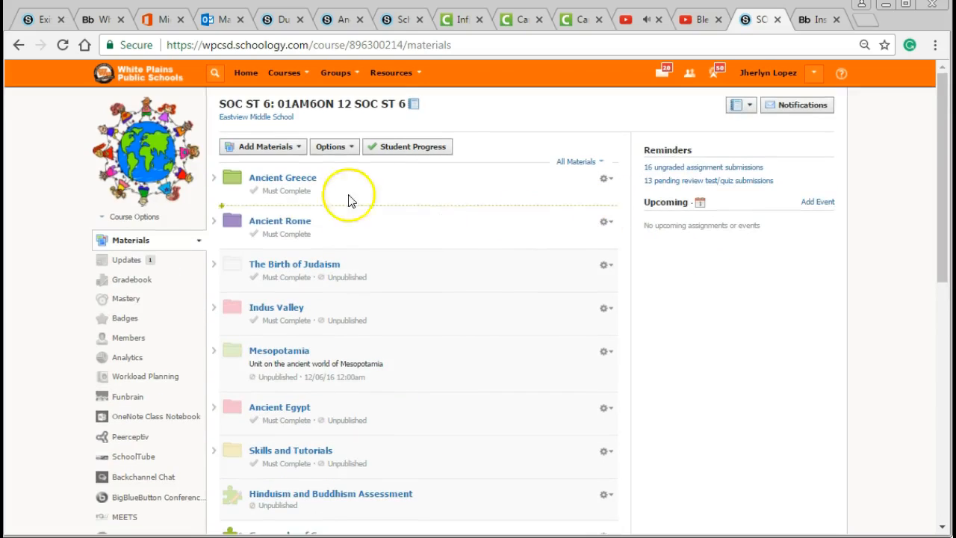
click(296, 226)
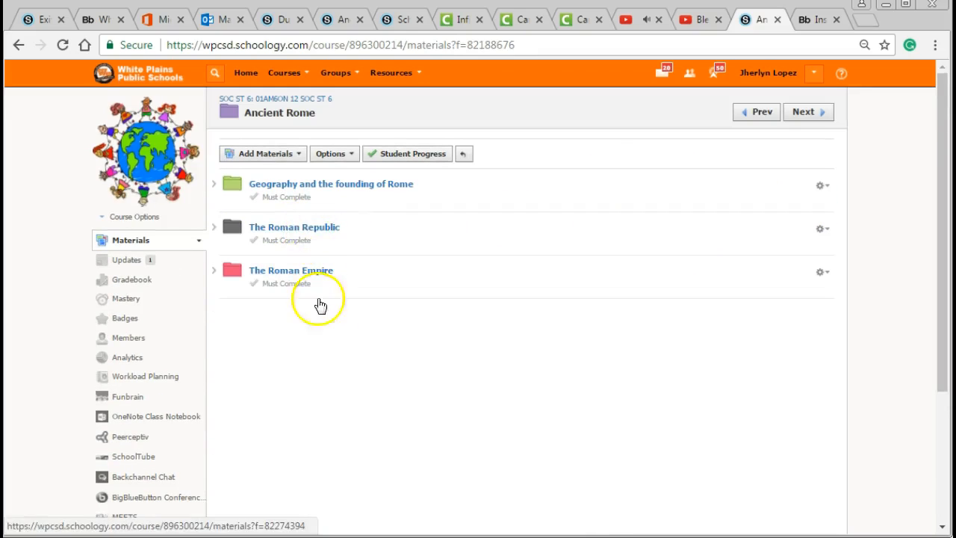
click(304, 230)
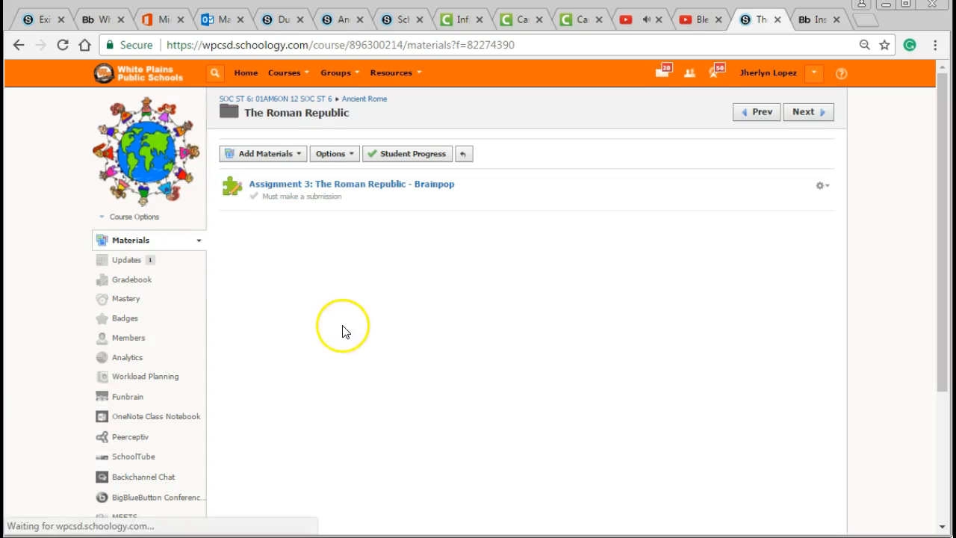
Step: Start a new assignment in The Roman Republic folder named "Assignment 4: The Roman Empire" with the description "sdcsc"
click(277, 154)
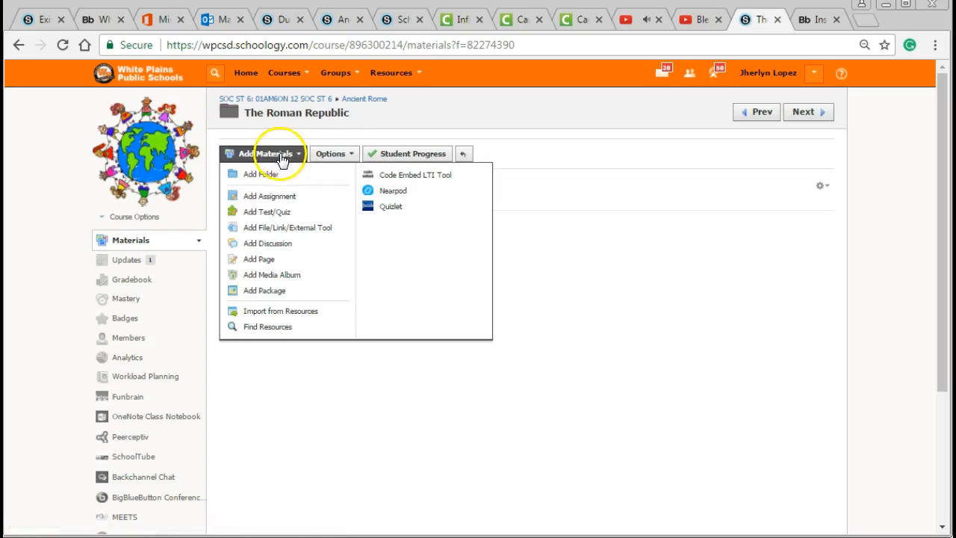
click(272, 195)
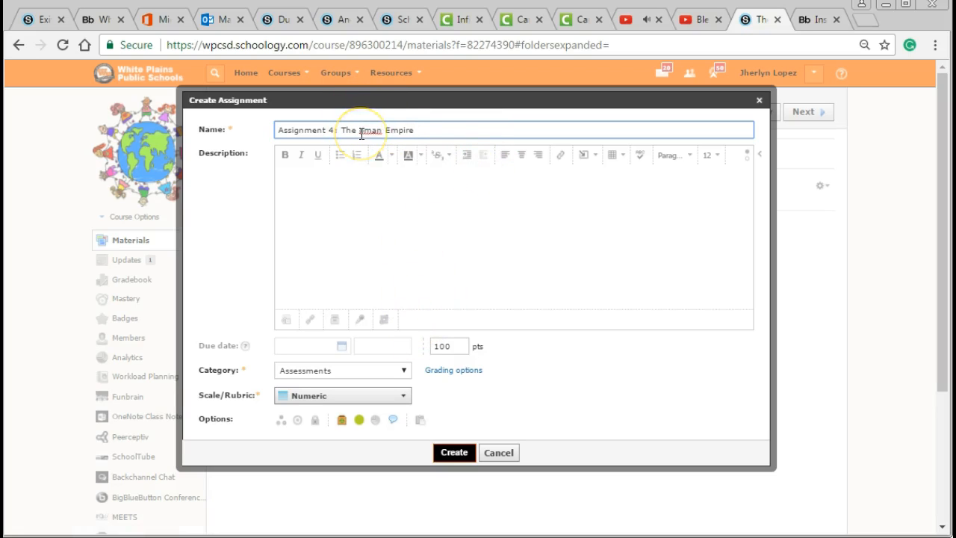
click(418, 204)
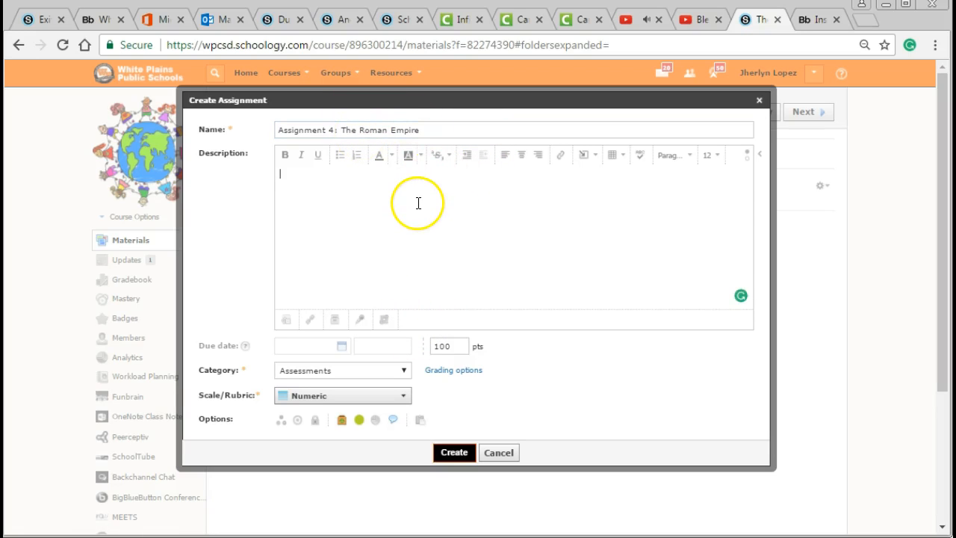
text(sdcsc)
key(Return)
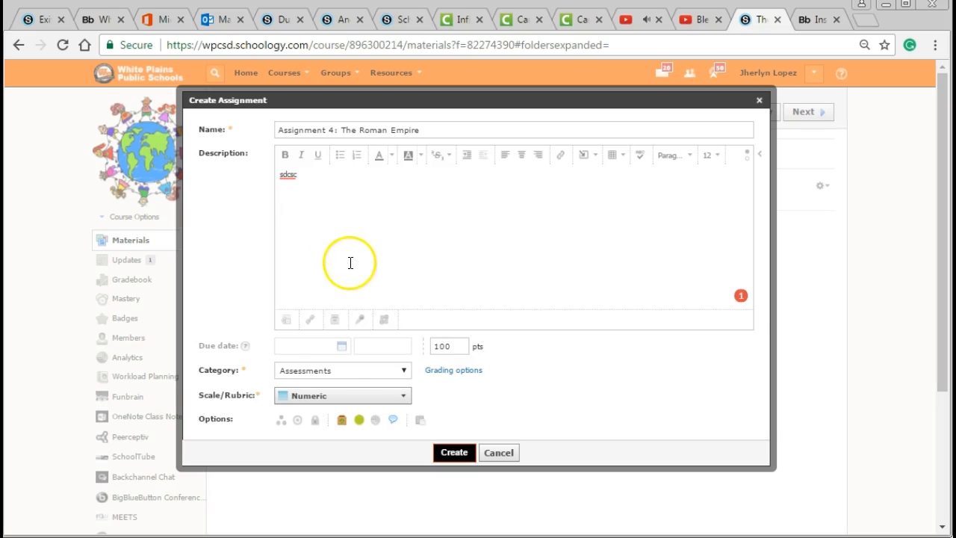
Step: Set the assignment's category to Homework, turn off its comments option and create it
click(326, 371)
click(321, 416)
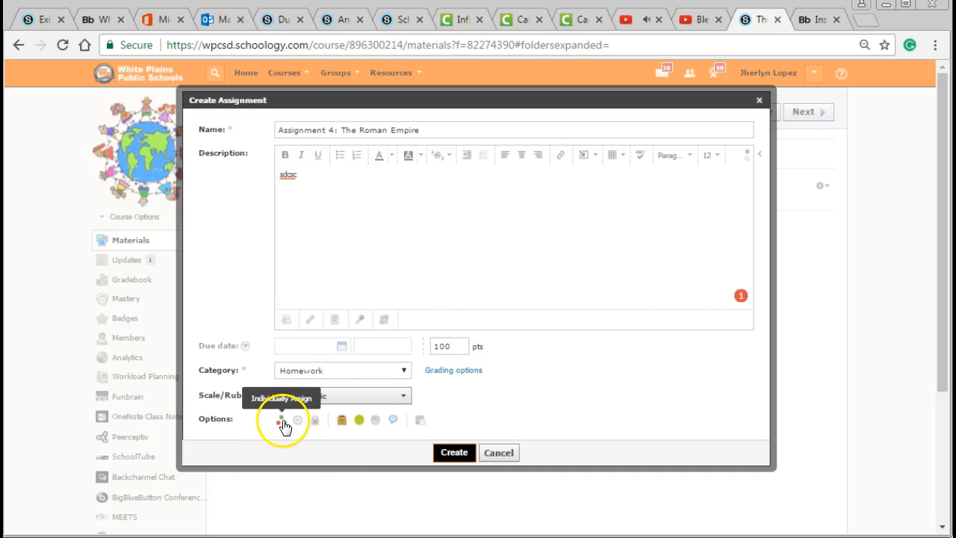
click(393, 424)
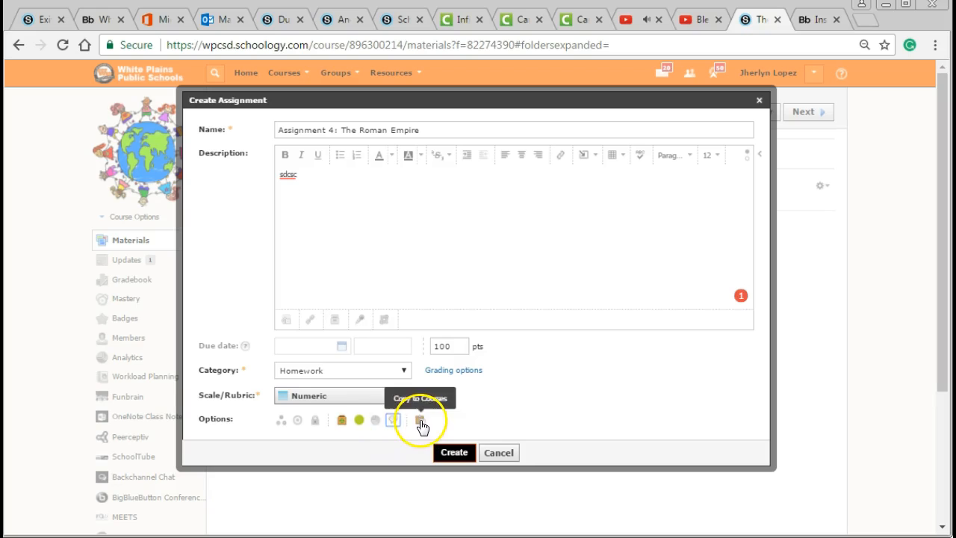
click(471, 457)
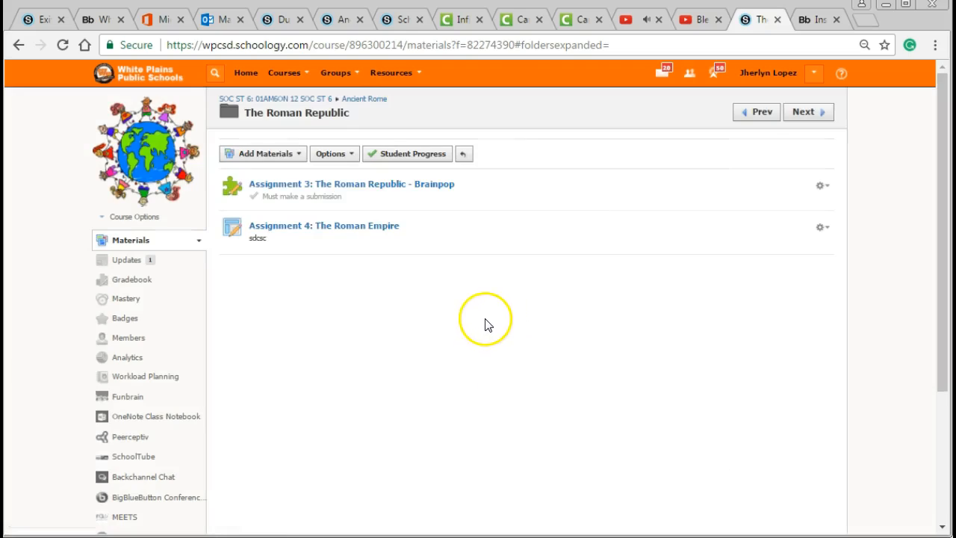
Step: Open Assignment 4: The Roman Empire, view its editing form and close it without saving
click(316, 230)
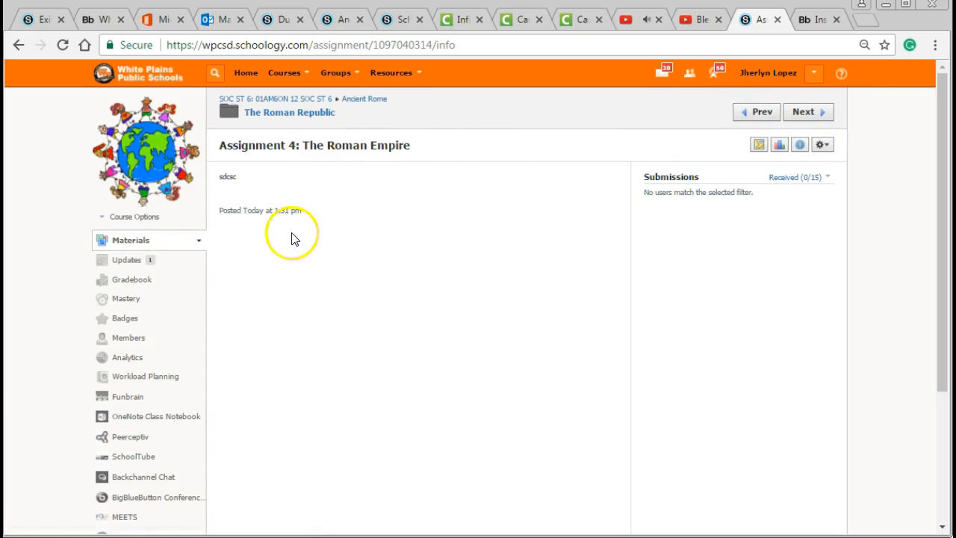
click(835, 154)
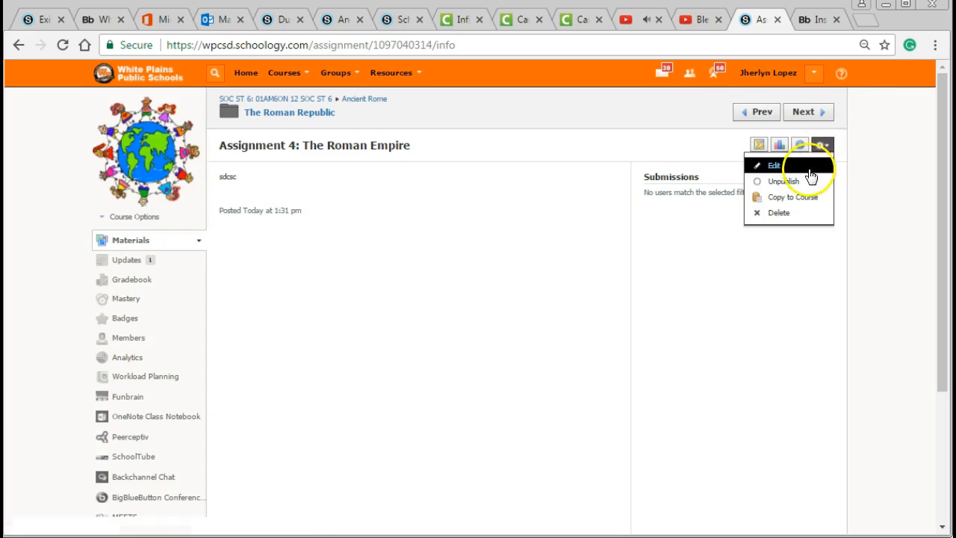
click(808, 163)
click(551, 250)
scroll(548, 260, down, 3)
scroll(515, 306, up, 3)
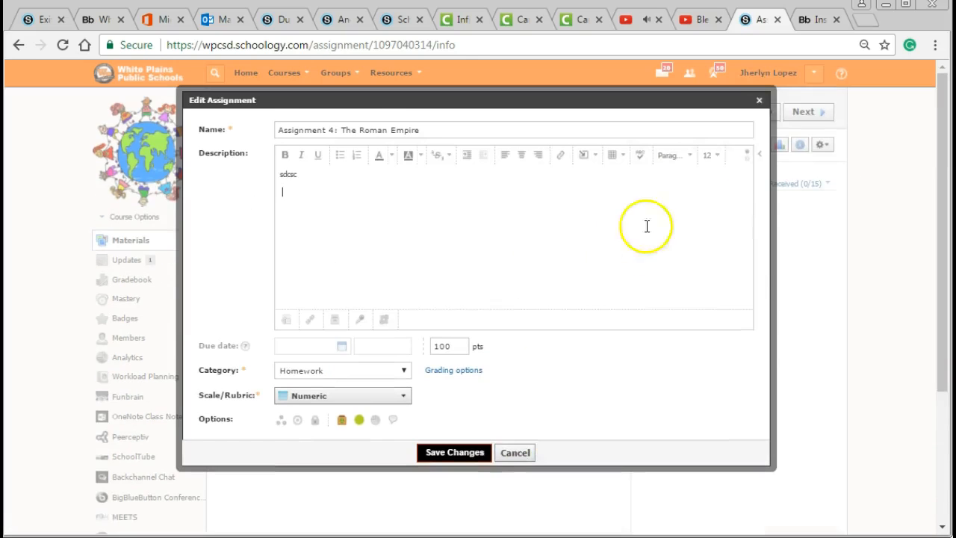
click(759, 100)
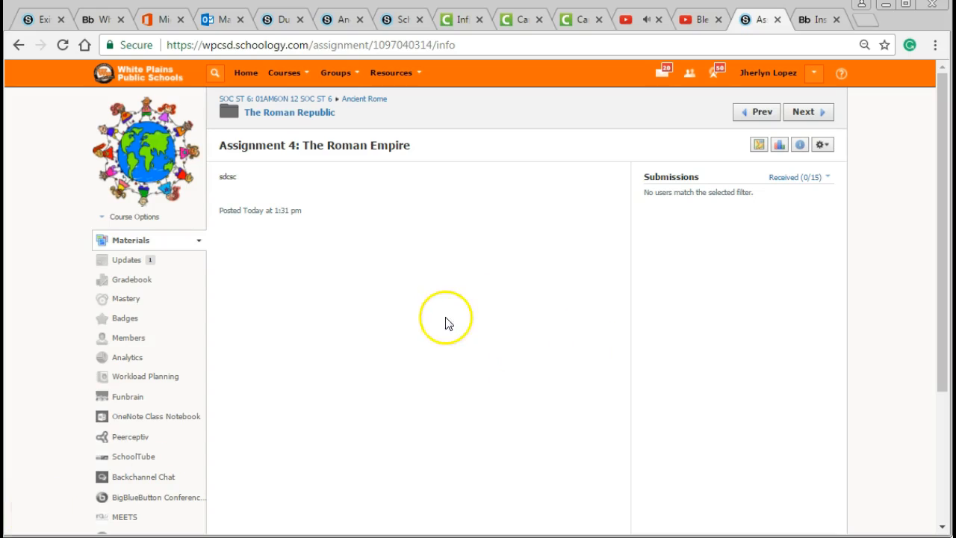
Step: View the form for creating a new course, including its name, subject, level and grading period fields, and cancel it
click(283, 73)
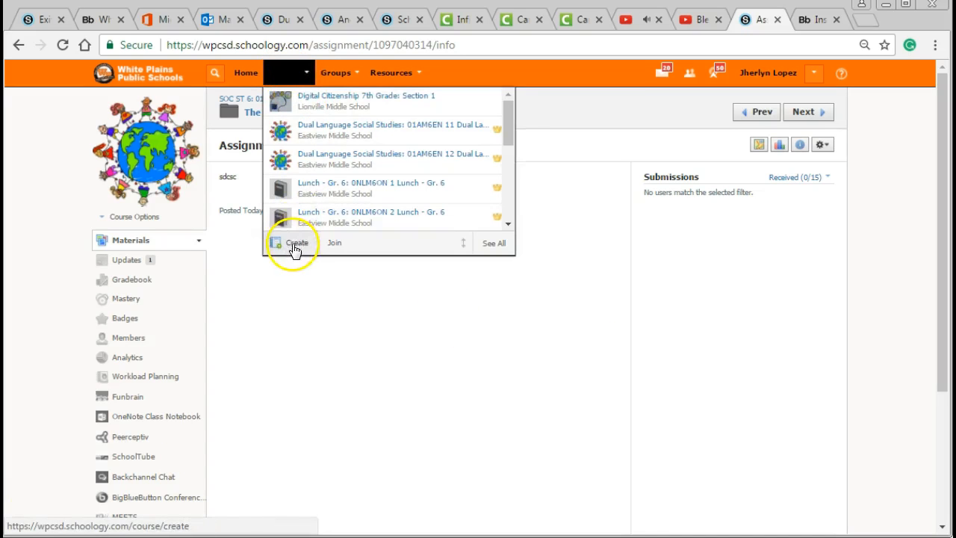
drag(646, 132, 463, 113)
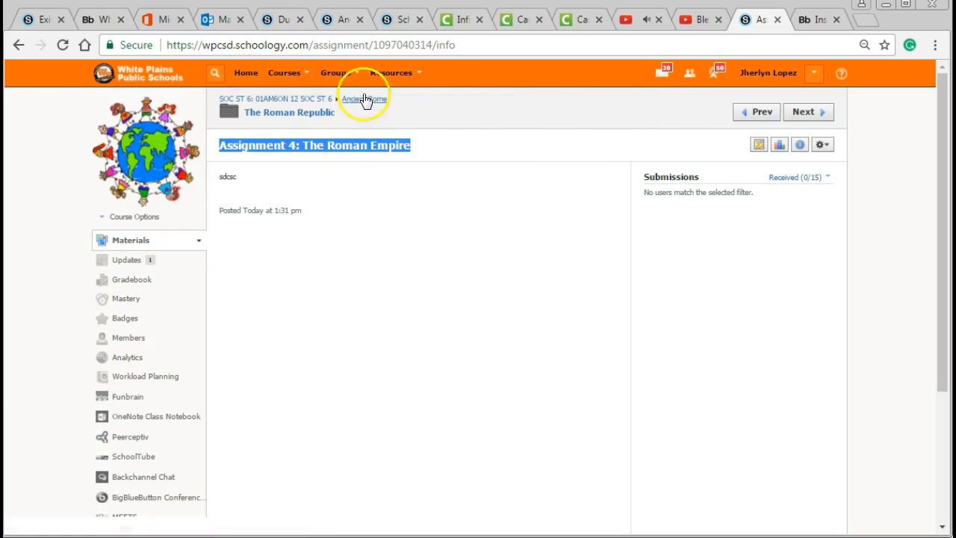
click(286, 79)
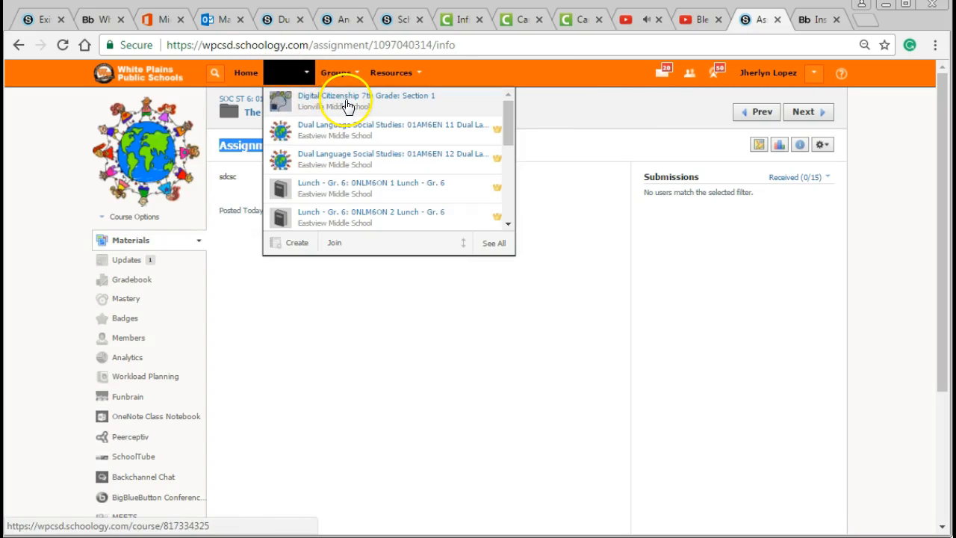
click(299, 243)
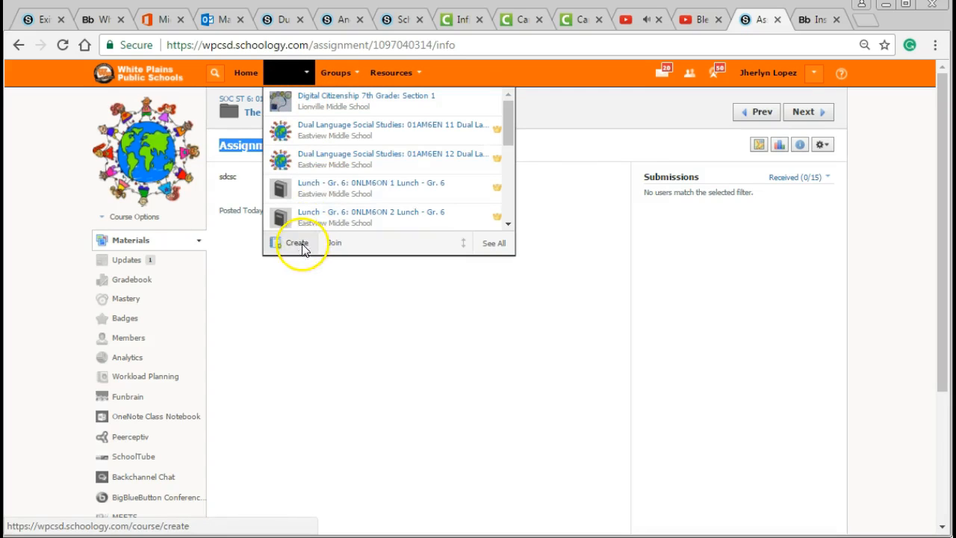
click(398, 212)
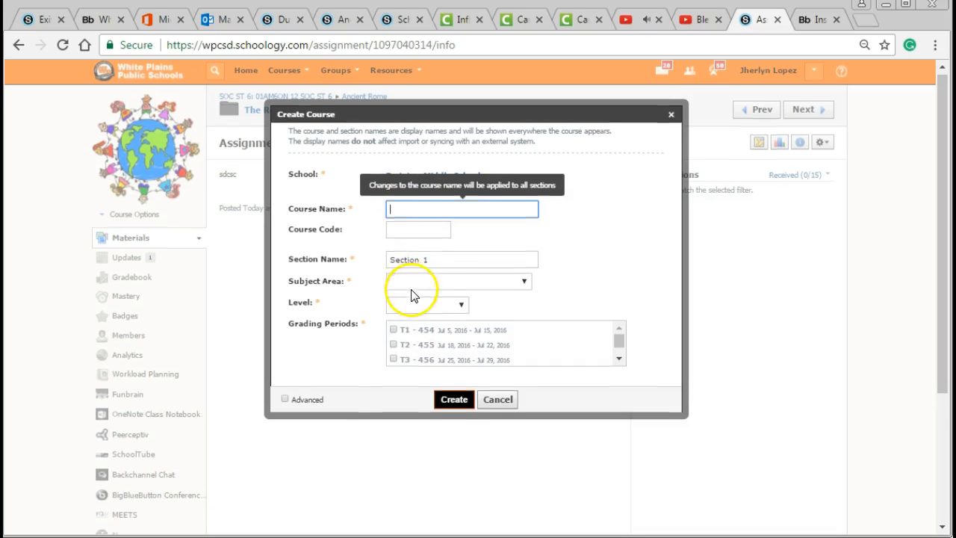
scroll(413, 295, down, 2)
click(505, 244)
scroll(406, 373, up, 3)
Step: Look through the list of courses, including Sandbox 1: Section 1, without opening any of them
click(291, 71)
scroll(310, 150, down, 5)
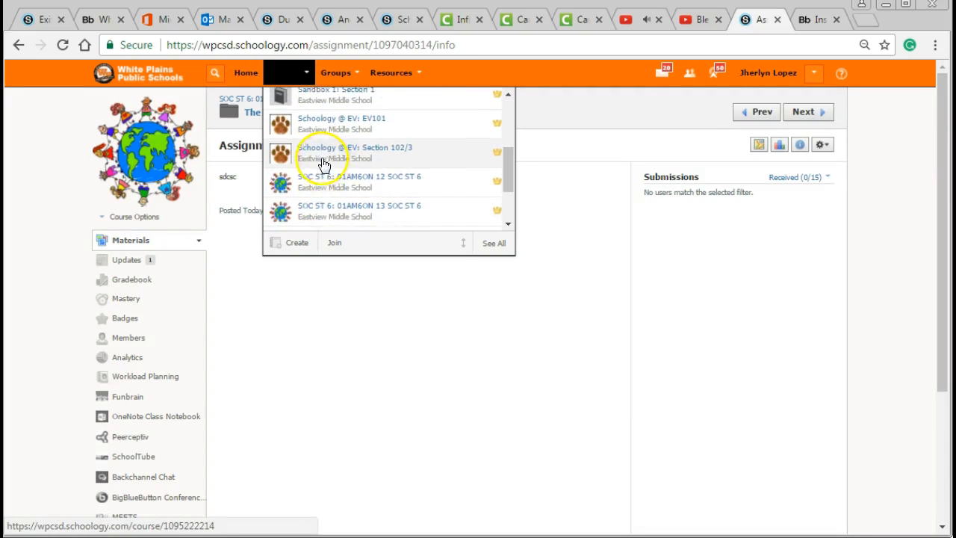
scroll(323, 164, up, 3)
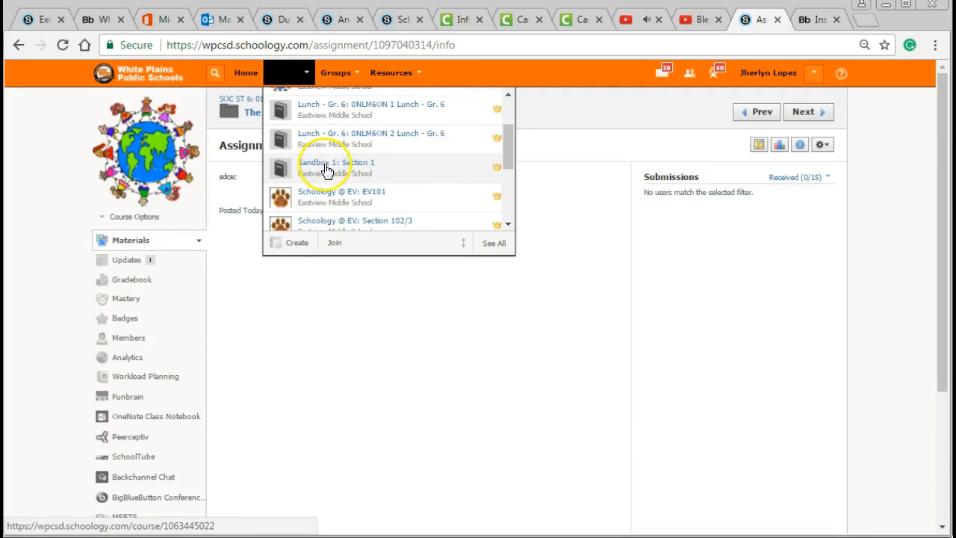
click(532, 371)
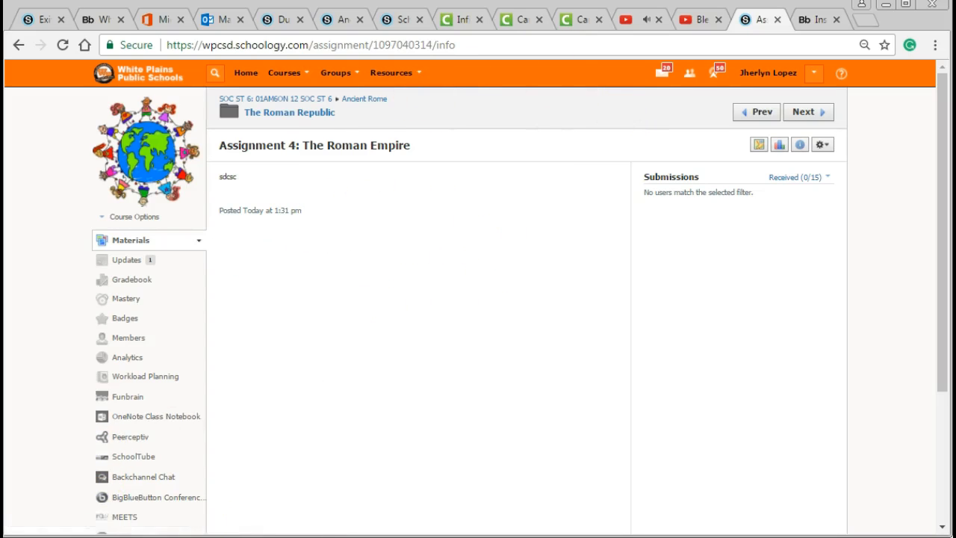
click(290, 81)
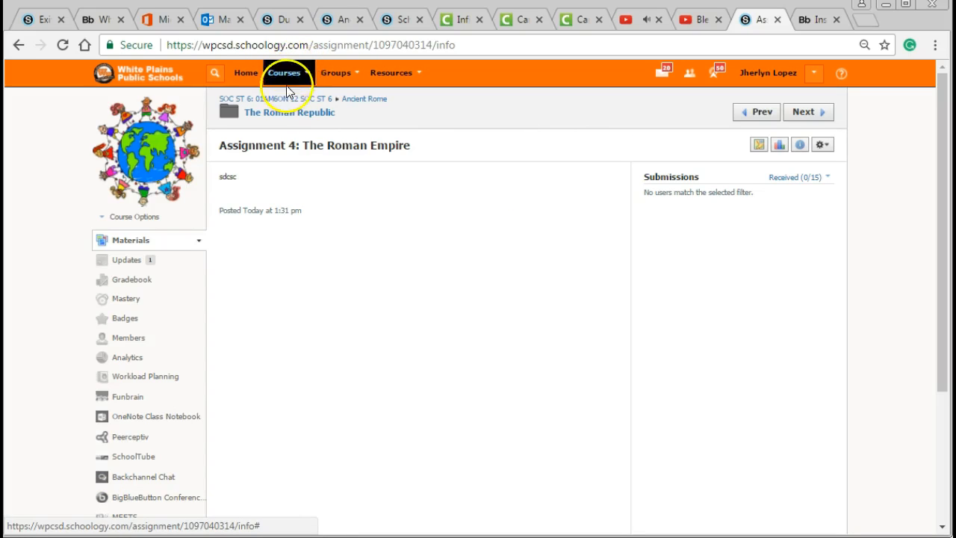